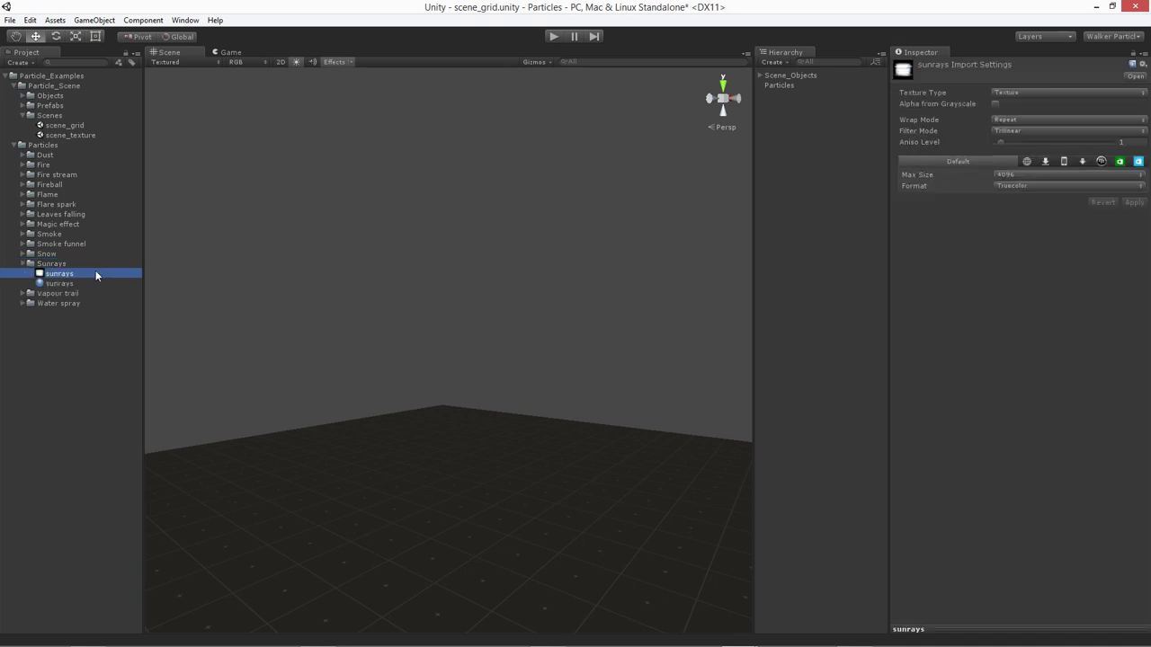
- Select the sunrays texture in the Sunrays folder and expand its 256x256 preview in the Inspector
{"action": "key", "text": "Down"}
{"action": "left_click", "coordinate": [96, 274]}
{"action": "left_click", "coordinate": [927, 627]}
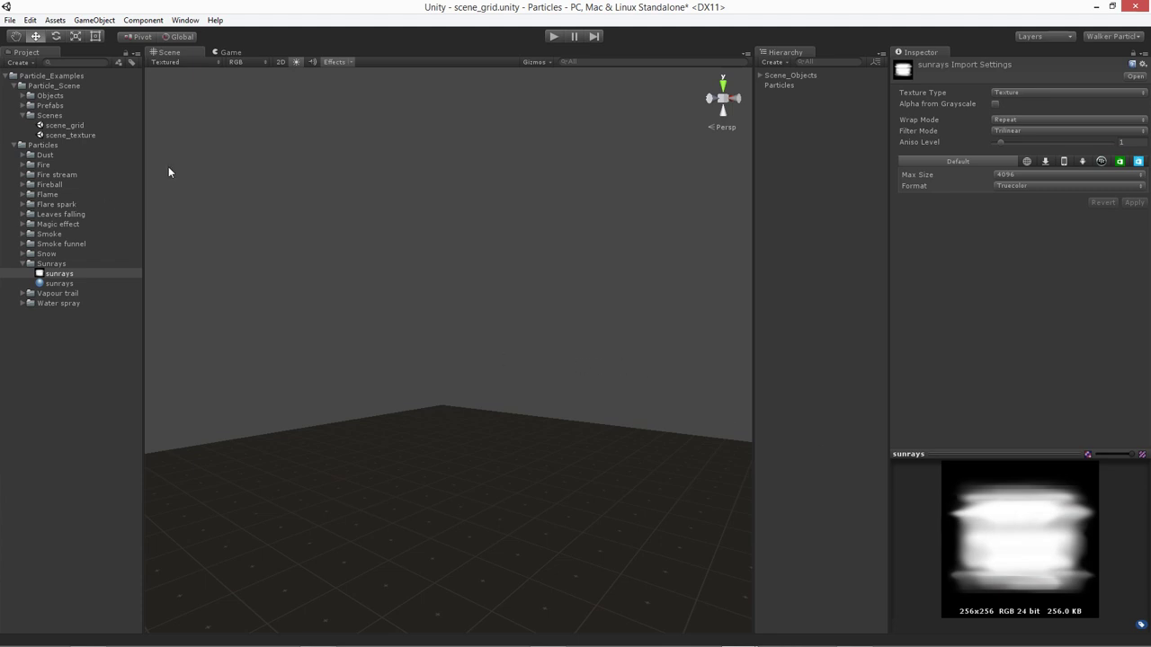
- Create a Particle System at position 0, 0, 0 and select the sunrays material in the Project panel
{"action": "left_click", "coordinate": [776, 61]}
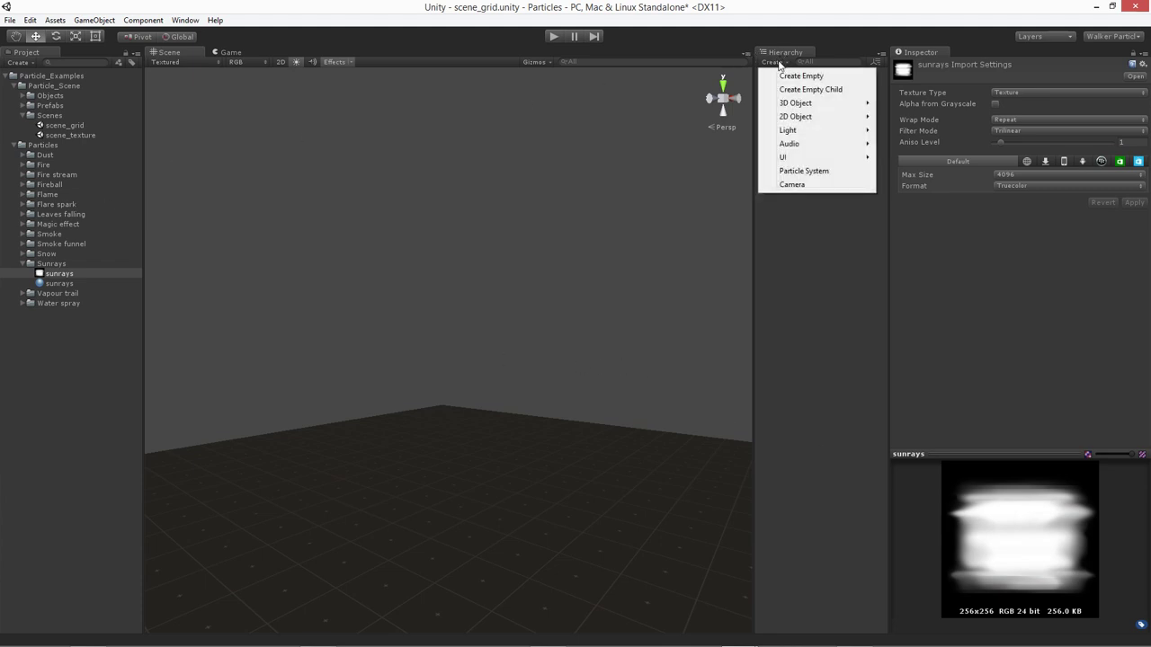
{"action": "left_click", "coordinate": [804, 173]}
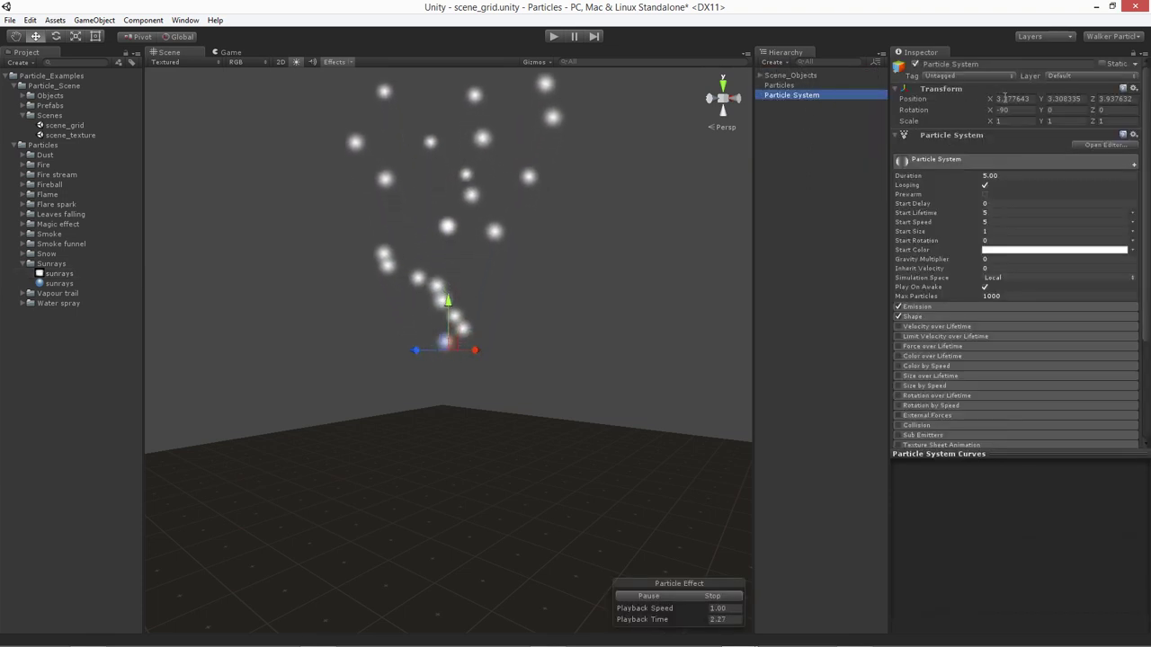
{"action": "type", "text": "0"}
{"action": "key", "text": "Tab"}
{"action": "type", "text": "0"}
{"action": "key", "text": "Tab"}
{"action": "type", "text": "0"}
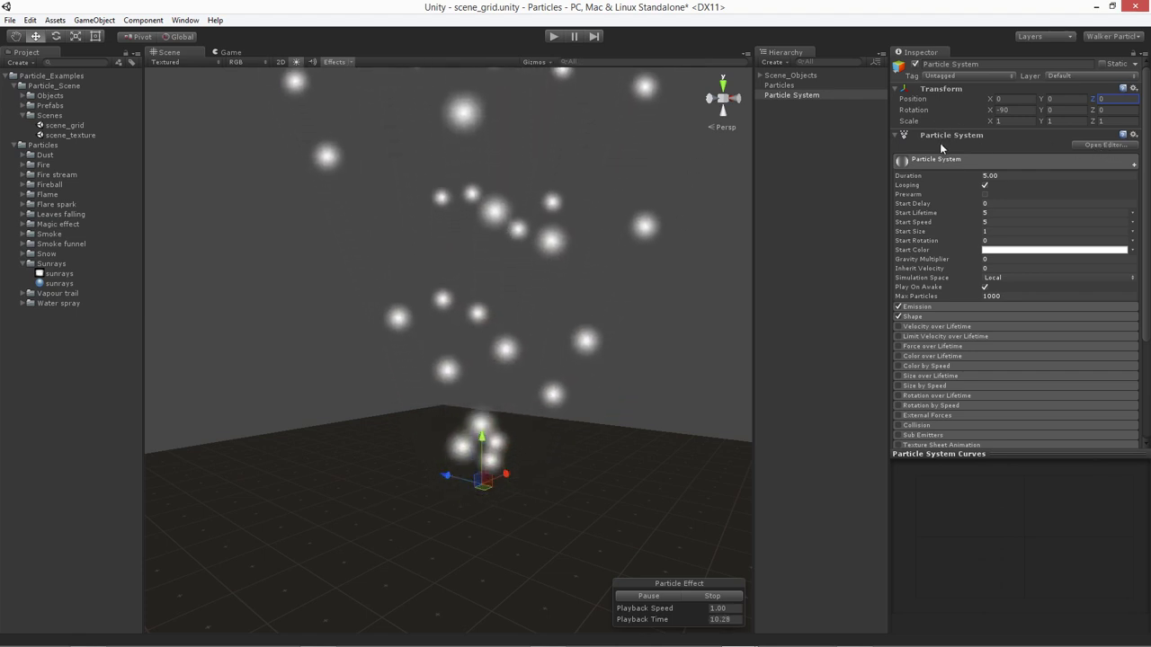
{"action": "left_click", "coordinate": [927, 454]}
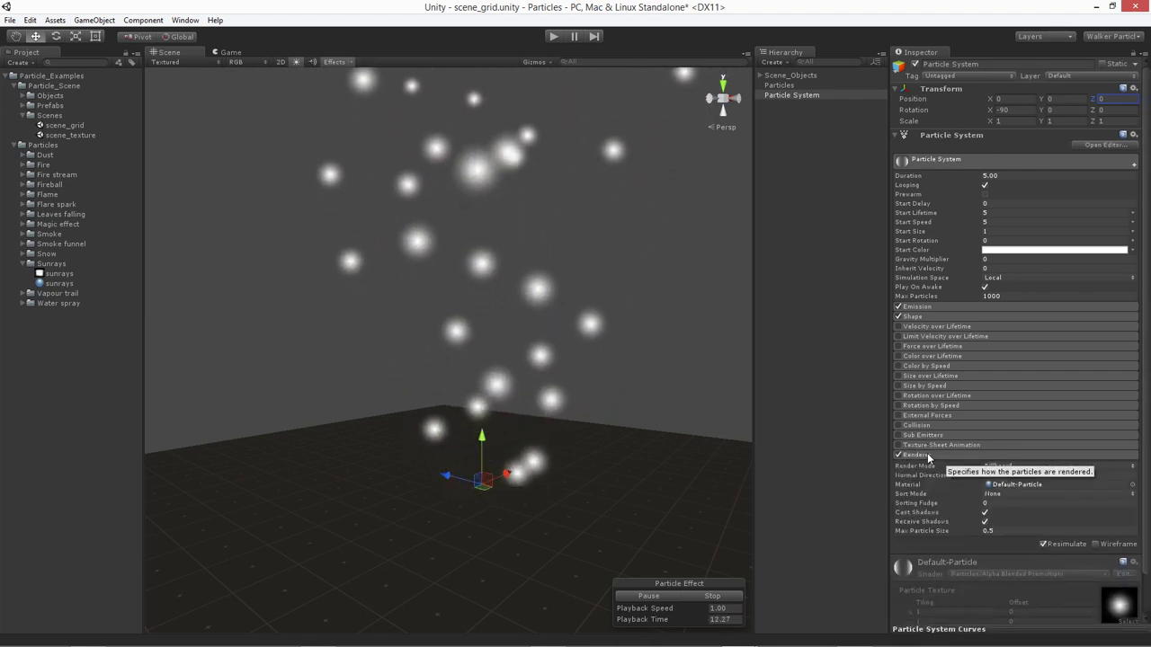
{"action": "left_click", "coordinate": [54, 284]}
- Drag the sunrays material onto the particle system's Renderer Material field
{"action": "left_click_drag", "start_coordinate": [52, 288], "coordinate": [1012, 483]}
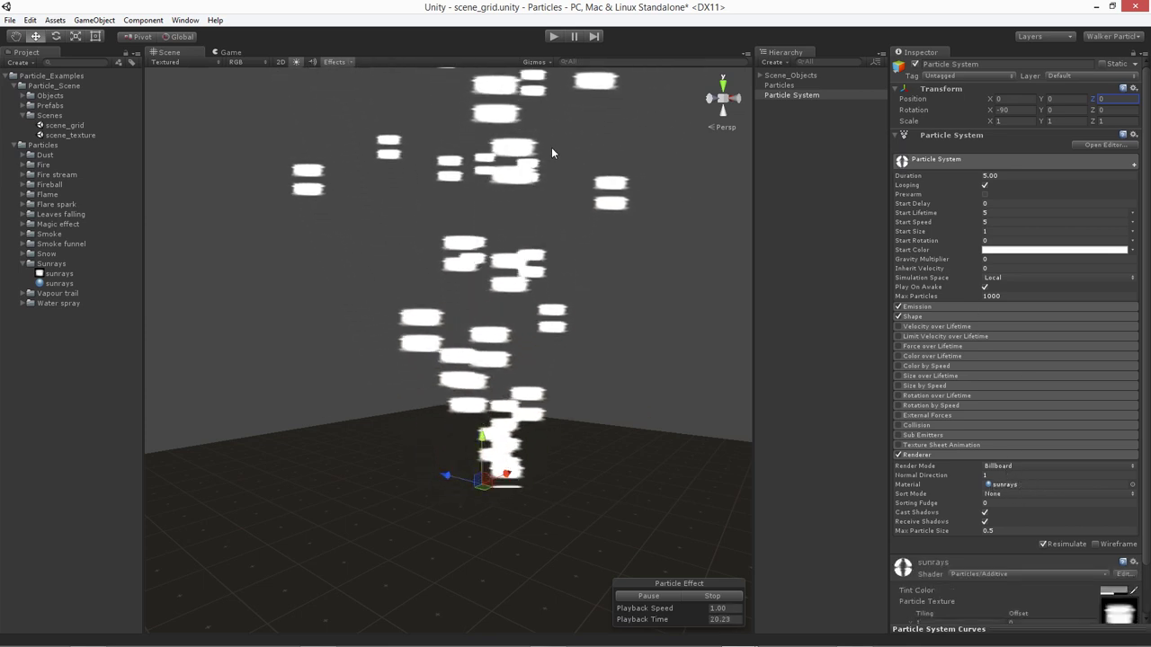
{"action": "left_click_drag", "start_coordinate": [481, 310], "coordinate": [384, 142], "text": "alt"}
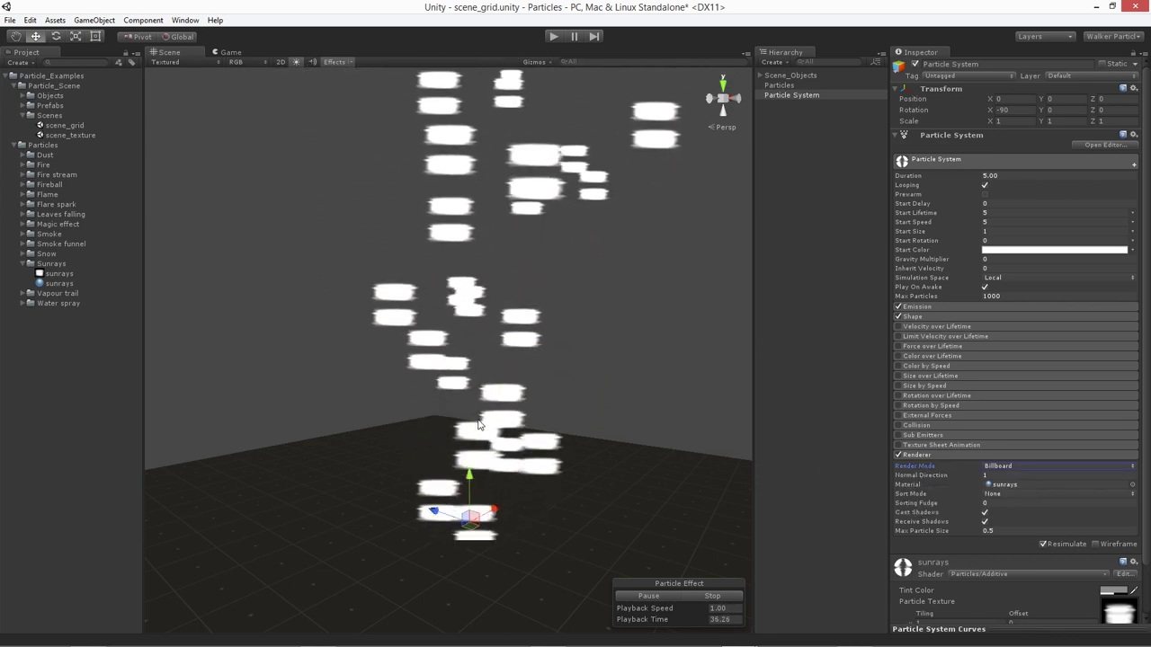
- Show the Scene as Textured Wire and render particles as Stretched Billboards with Length Scale 20
{"action": "left_click", "coordinate": [170, 63]}
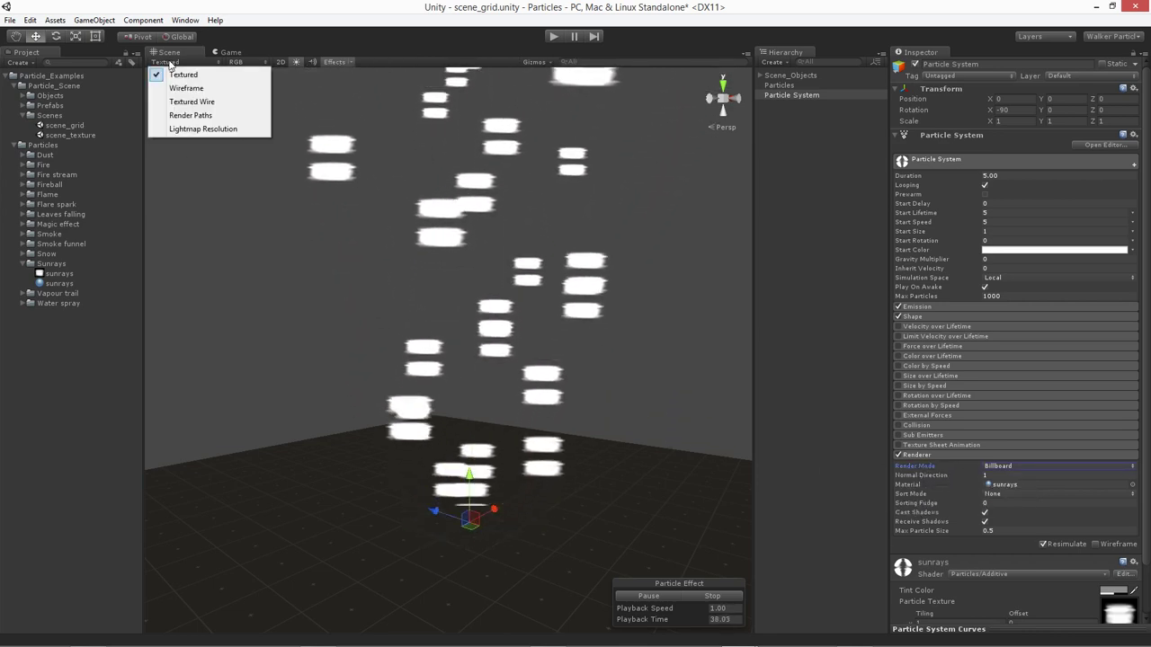
{"action": "left_click", "coordinate": [197, 101]}
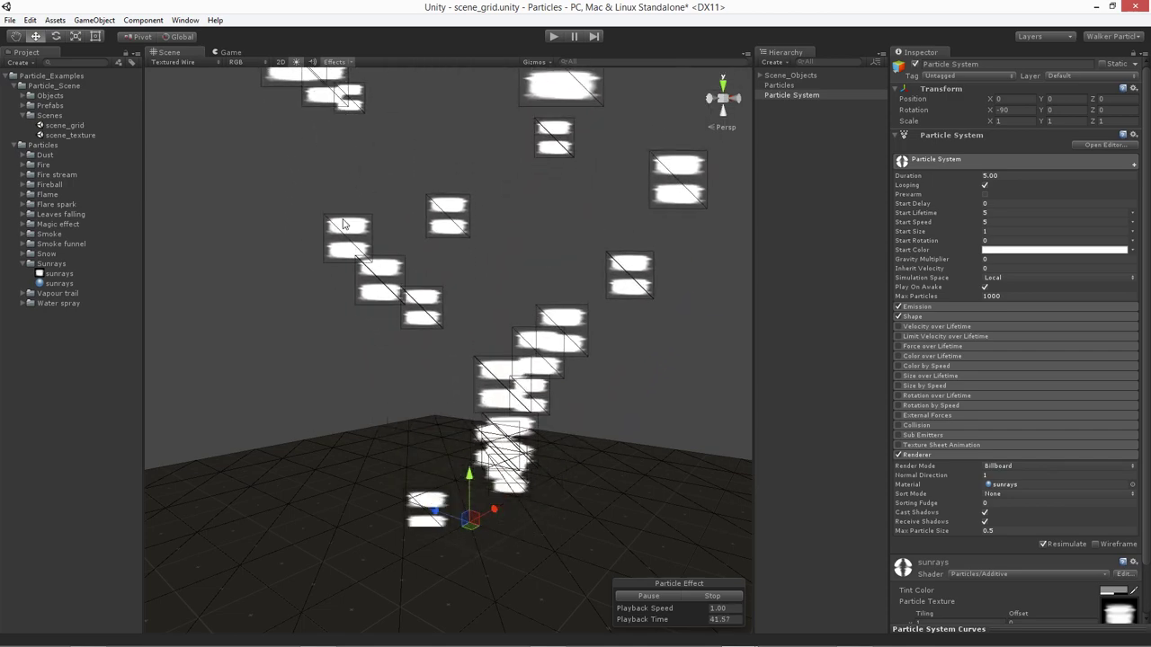
{"action": "left_click", "coordinate": [995, 466]}
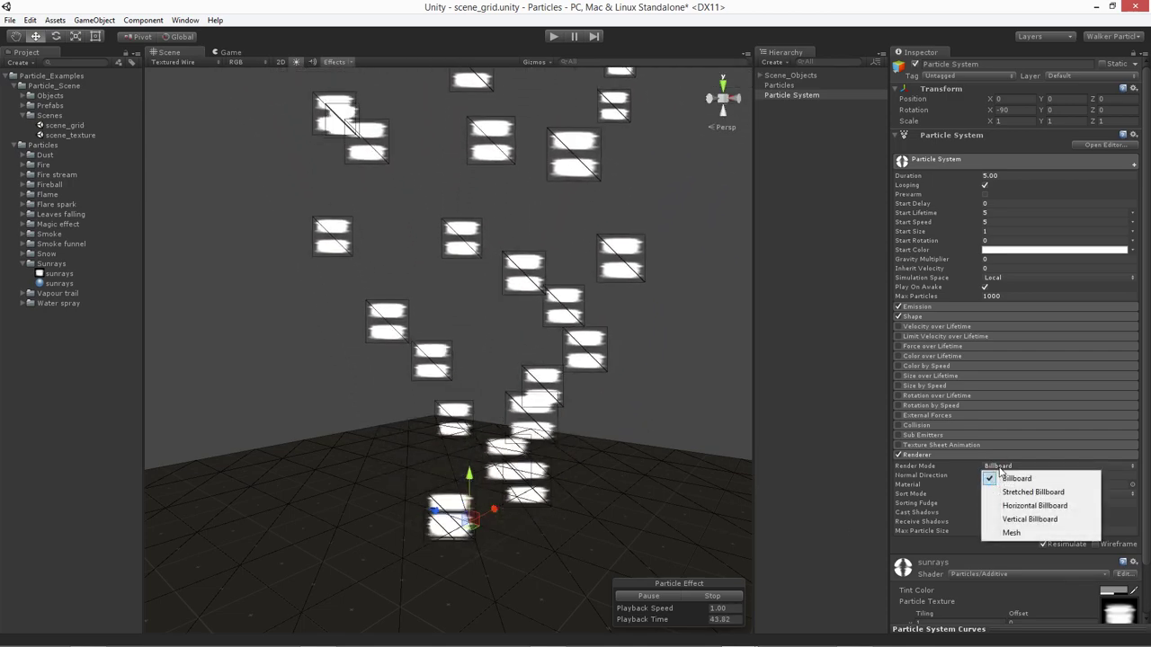
{"action": "left_click", "coordinate": [1047, 493]}
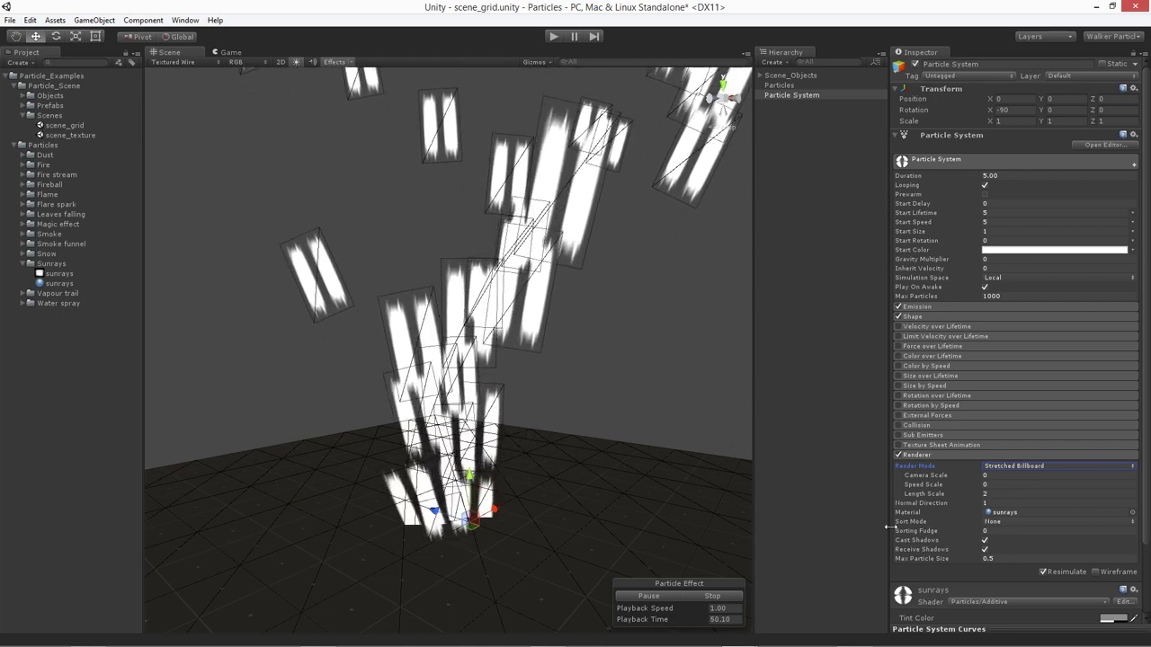
{"action": "left_click_drag", "start_coordinate": [928, 499], "coordinate": [902, 497]}
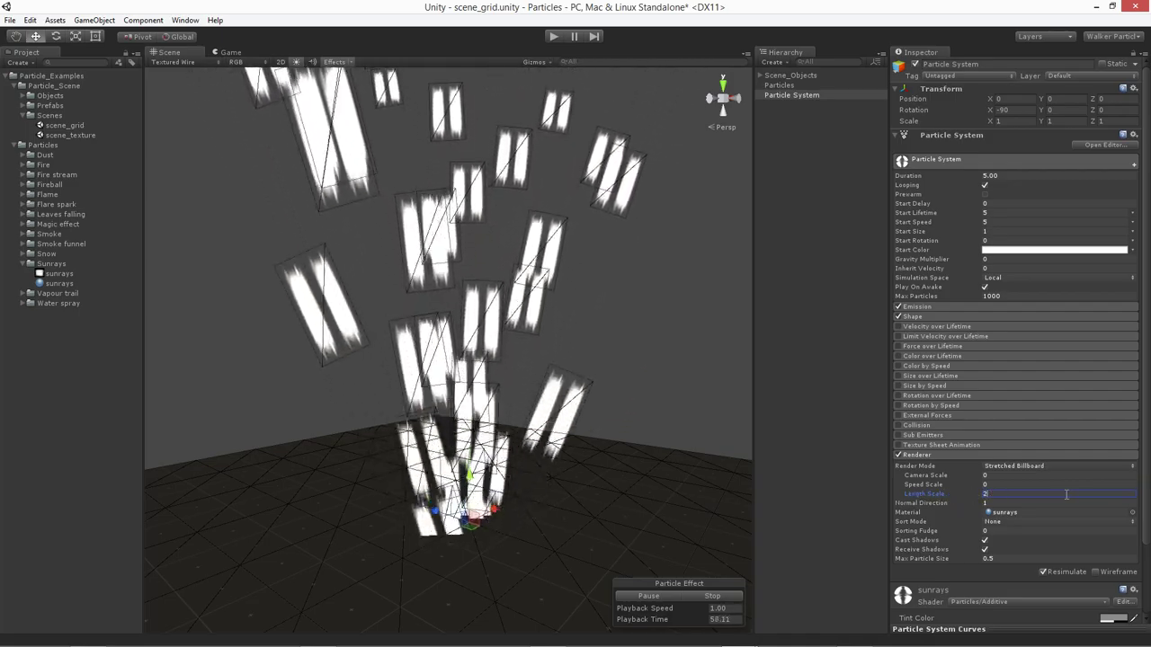
{"action": "type", "text": "0"}
{"action": "key", "text": "Return"}
{"action": "scroll", "coordinate": [576, 366], "scroll_direction": "up", "scroll_amount": 3}
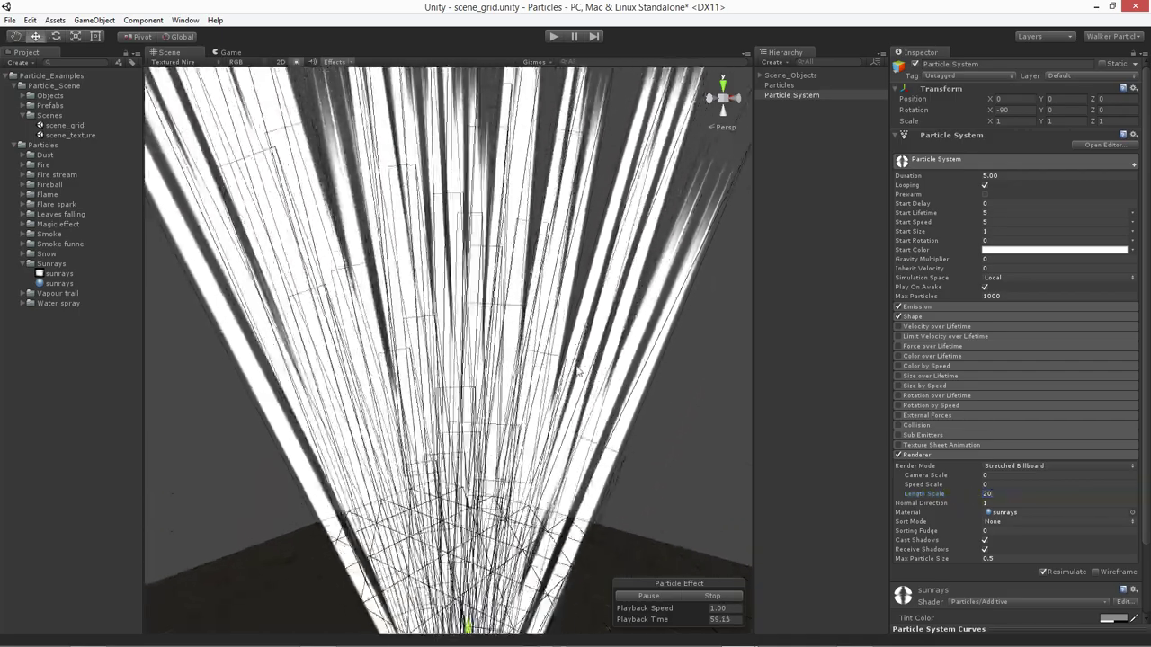
{"action": "scroll", "coordinate": [576, 366], "scroll_direction": "down", "scroll_amount": 5}
{"action": "left_click_drag", "start_coordinate": [568, 360], "coordinate": [519, 362], "text": "alt"}
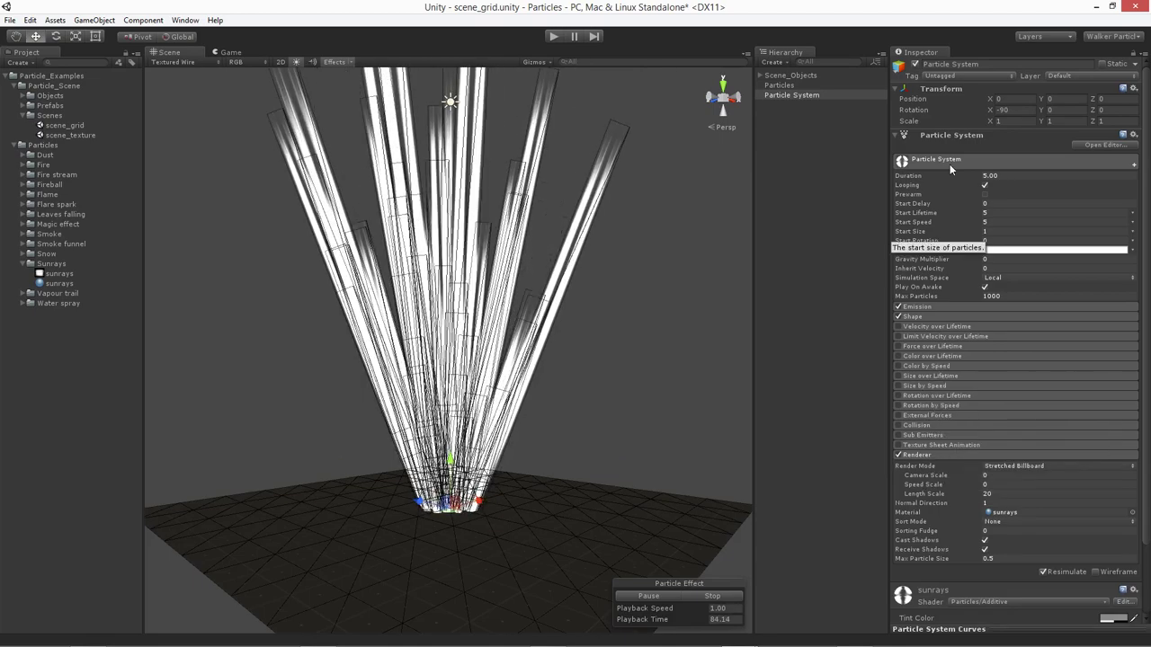
- Set Duration to 1, Start Lifetime random between 3 and 5, and Start Speed to 0
{"action": "left_click", "coordinate": [908, 205]}
{"action": "left_click", "coordinate": [996, 177]}
{"action": "double_click", "coordinate": [1010, 177]}
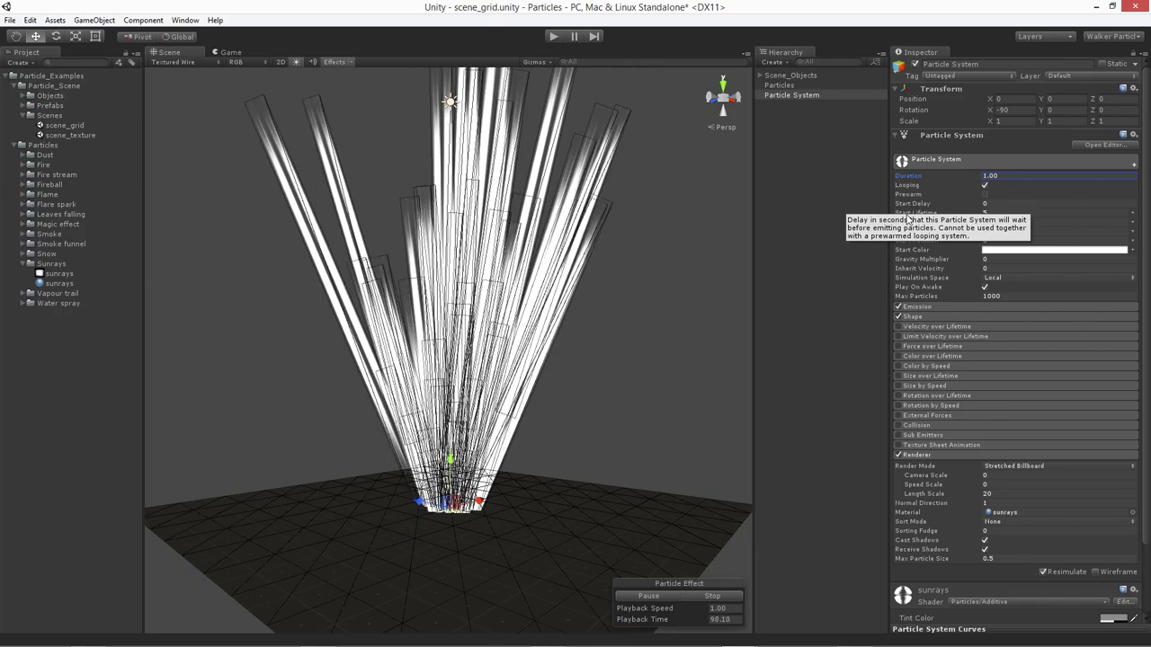
{"action": "key", "text": "Tab"}
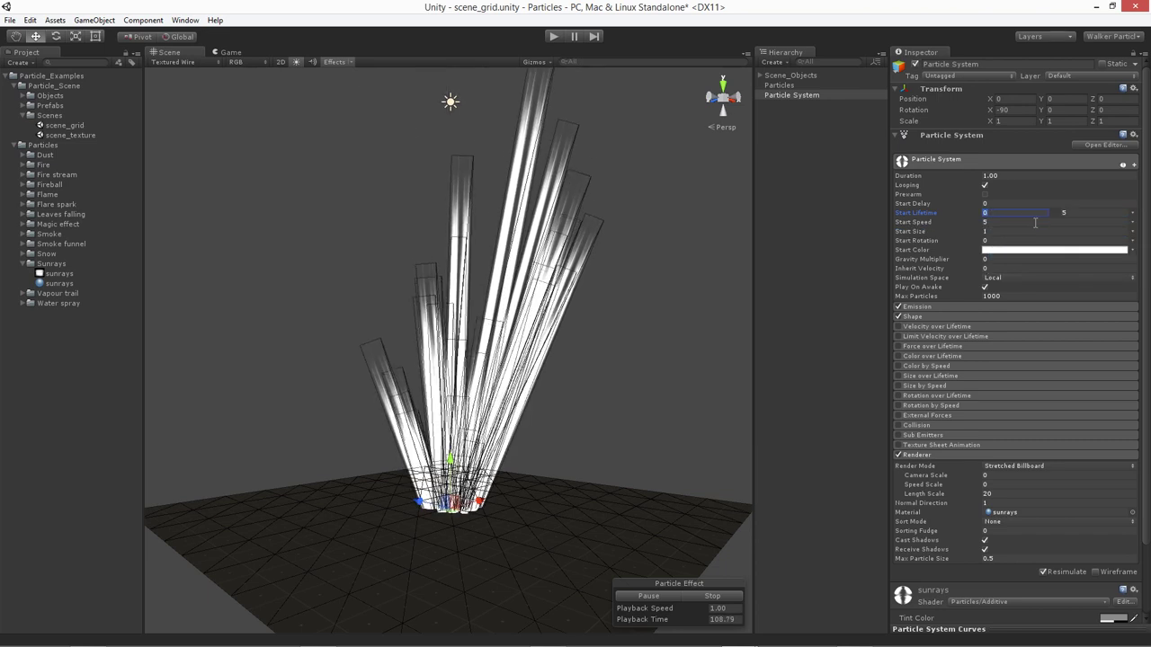
{"action": "type", "text": "3"}
{"action": "key", "text": "Tab"}
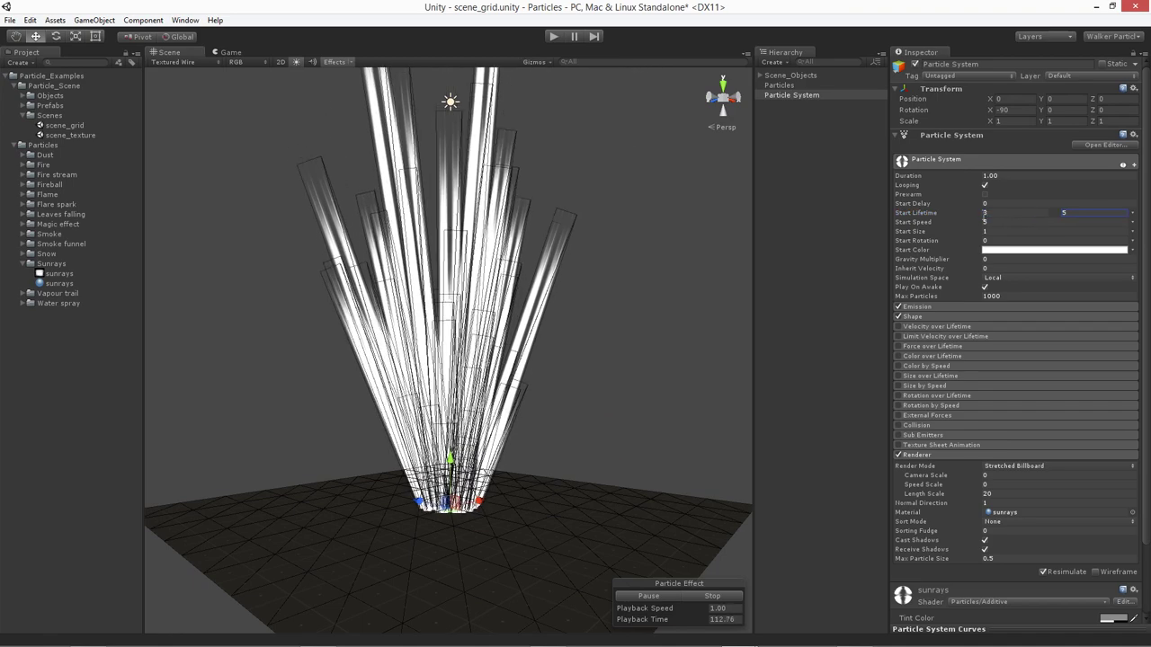
{"action": "left_click", "coordinate": [917, 223]}
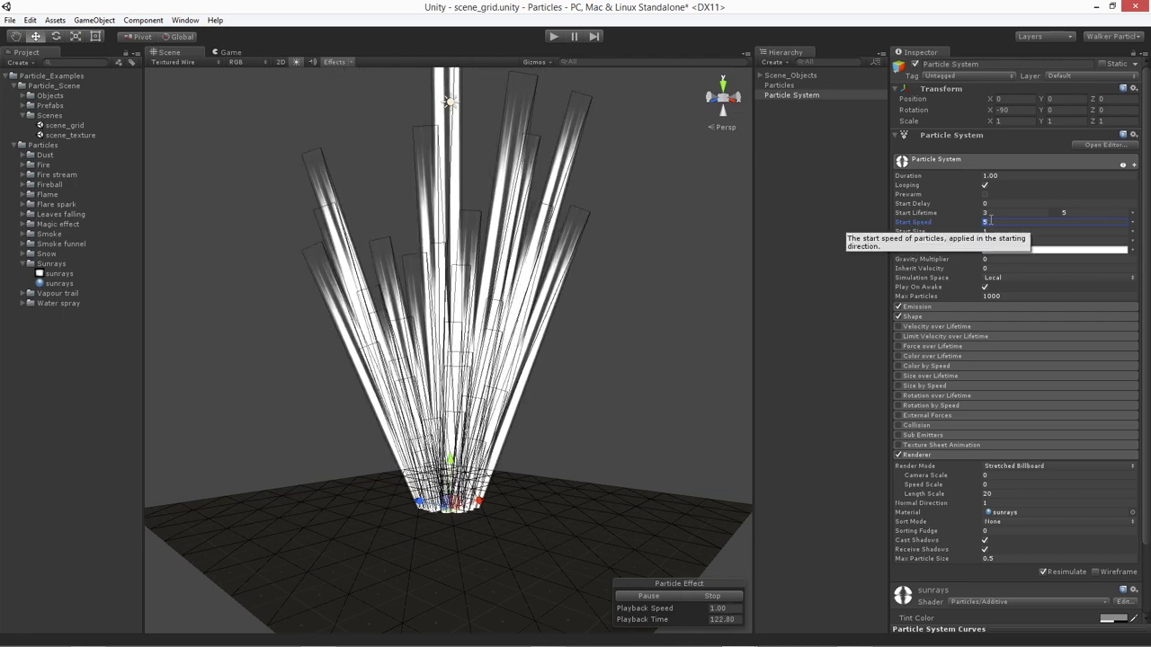
- Change Start Speed to -0.01 and orbit to a near top-down view of the beams
{"action": "type", "text": "0"}
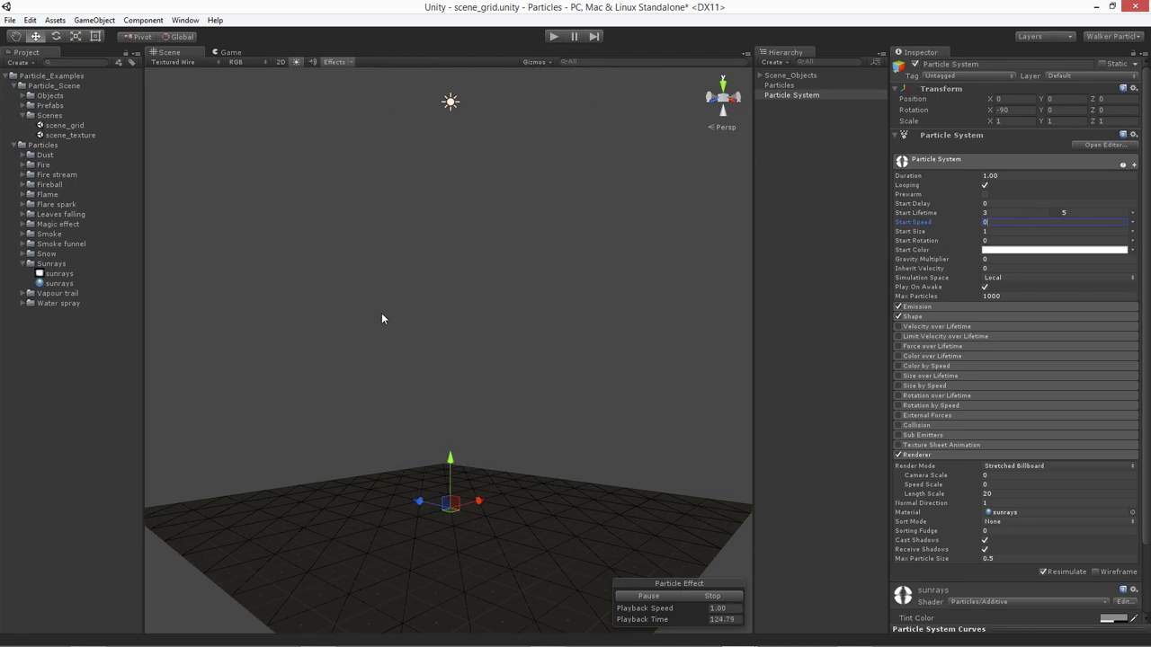
{"action": "left_click_drag", "start_coordinate": [421, 376], "coordinate": [438, 319], "text": "alt"}
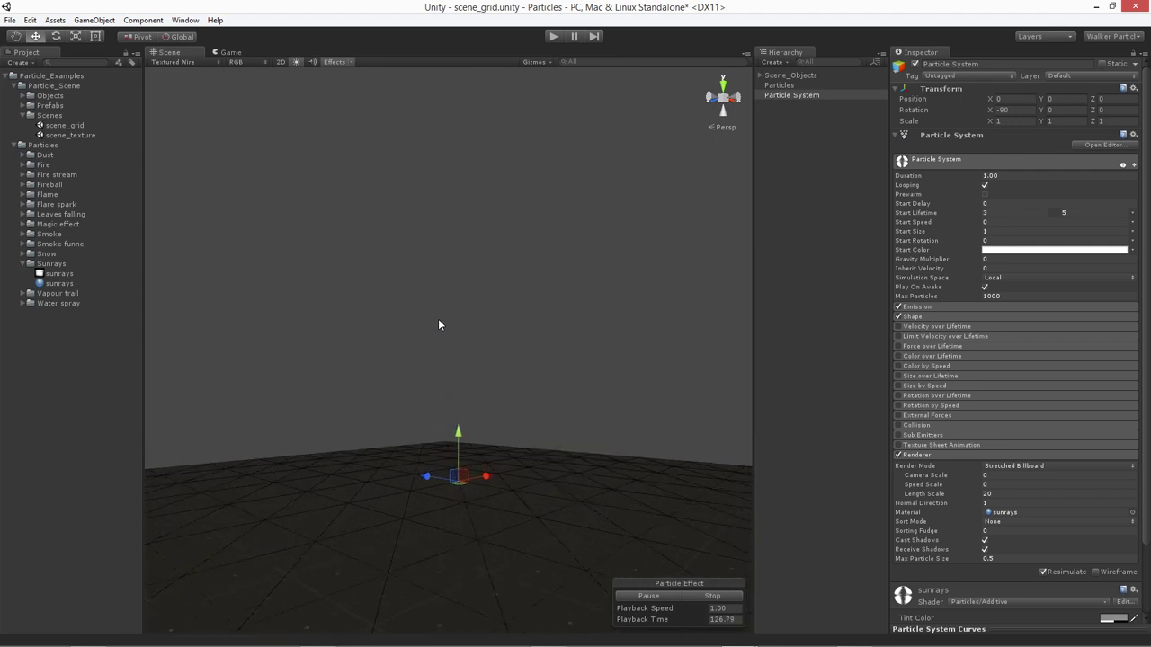
{"action": "left_click", "coordinate": [923, 222]}
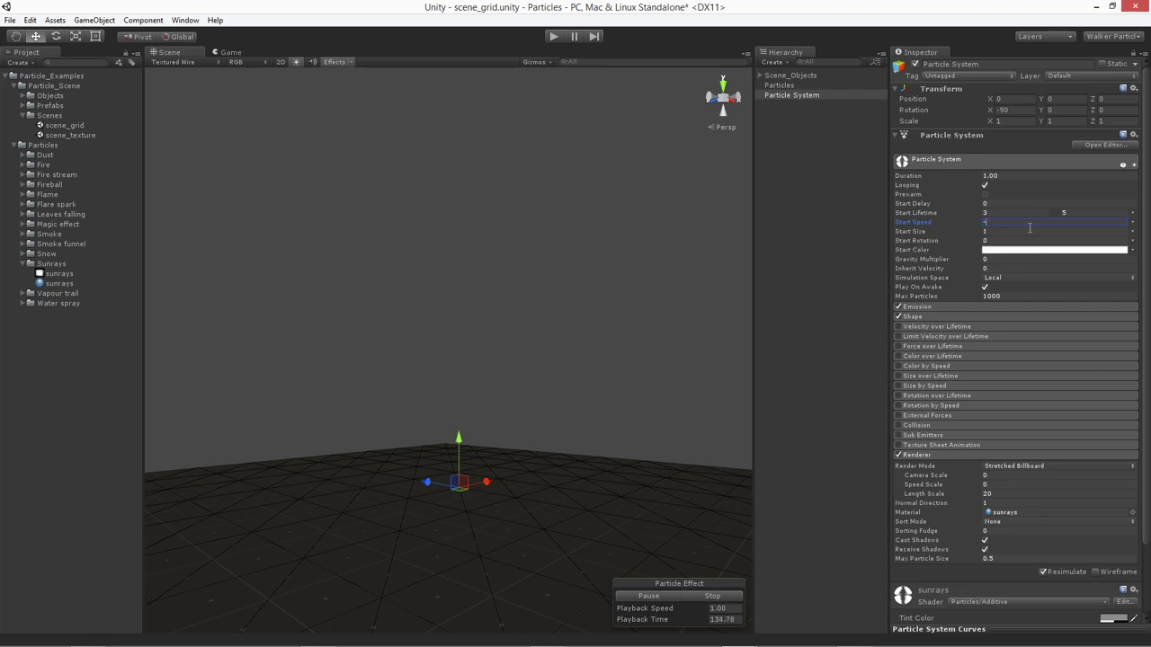
{"action": "type", "text": "-.01"}
{"action": "middle_click_drag", "start_coordinate": [447, 235], "coordinate": [463, 455]}
{"action": "left_click_drag", "start_coordinate": [462, 455], "coordinate": [481, 221], "text": "alt"}
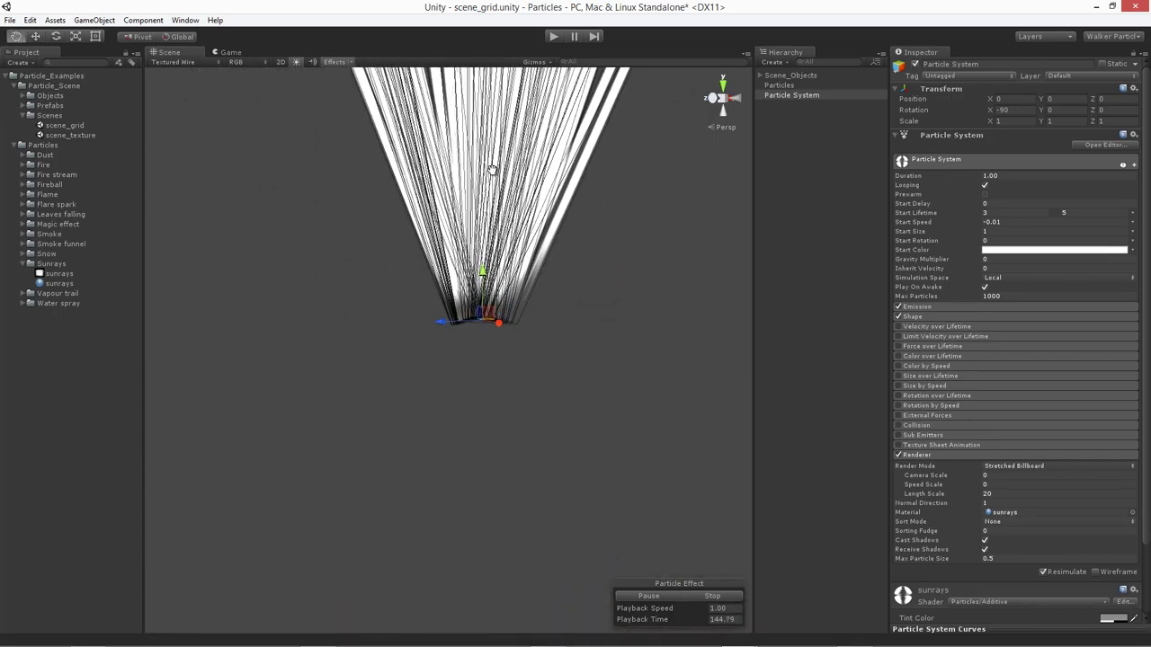
{"action": "left_click_drag", "start_coordinate": [447, 222], "coordinate": [326, 522], "text": "alt"}
{"action": "left_click_drag", "start_coordinate": [307, 521], "coordinate": [463, 371], "text": "alt"}
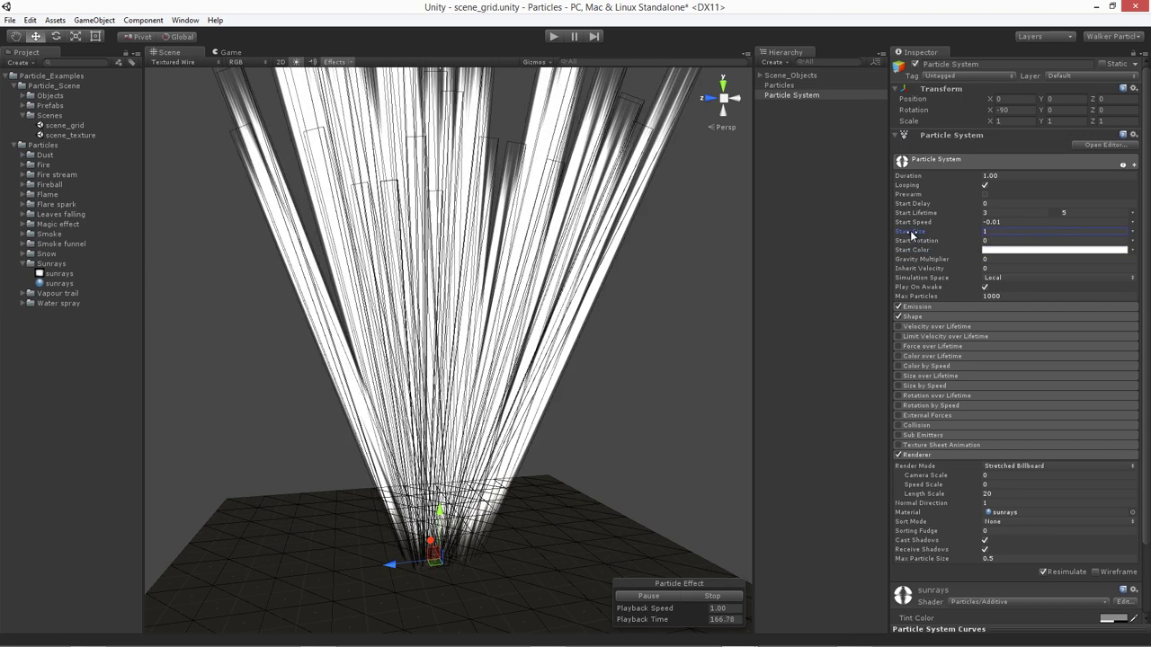
- Switch Start Size to Random Between Two Constants with values 0.5 and 0.7
{"action": "left_click", "coordinate": [1028, 236]}
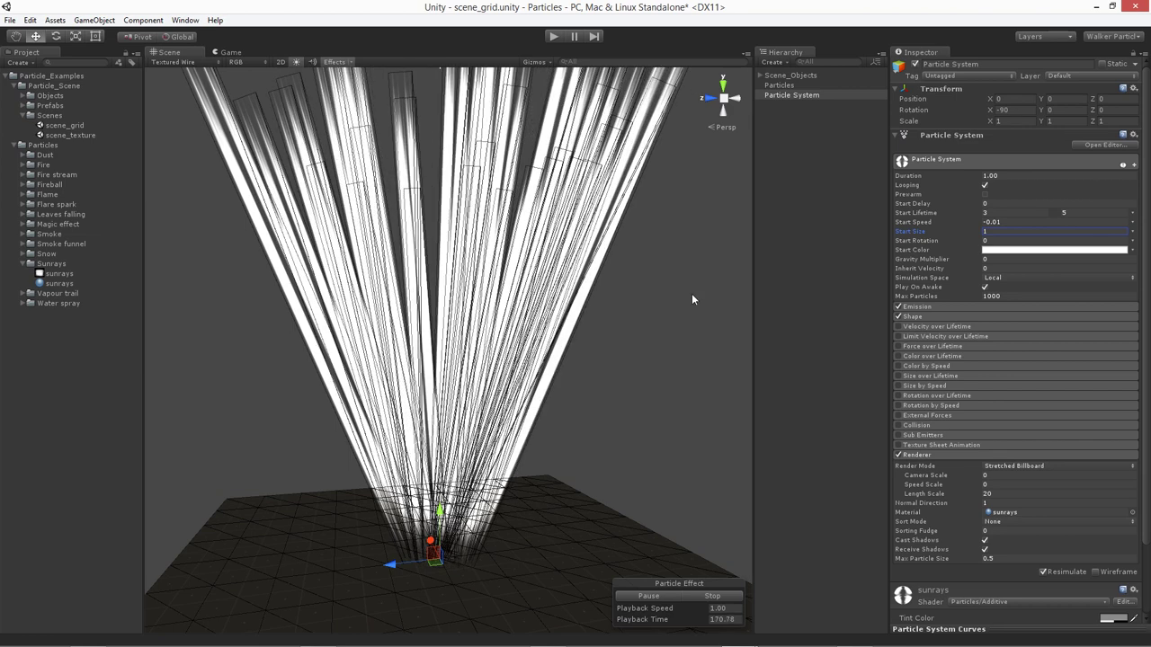
{"action": "left_click", "coordinate": [1132, 232]}
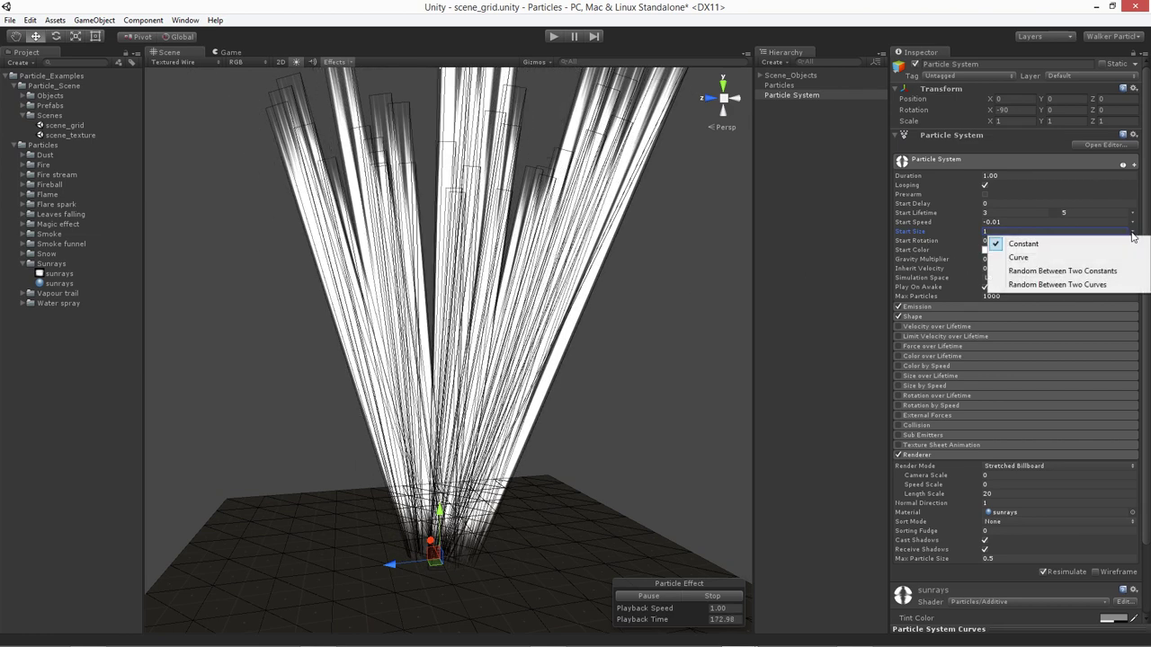
{"action": "left_click", "coordinate": [1070, 272]}
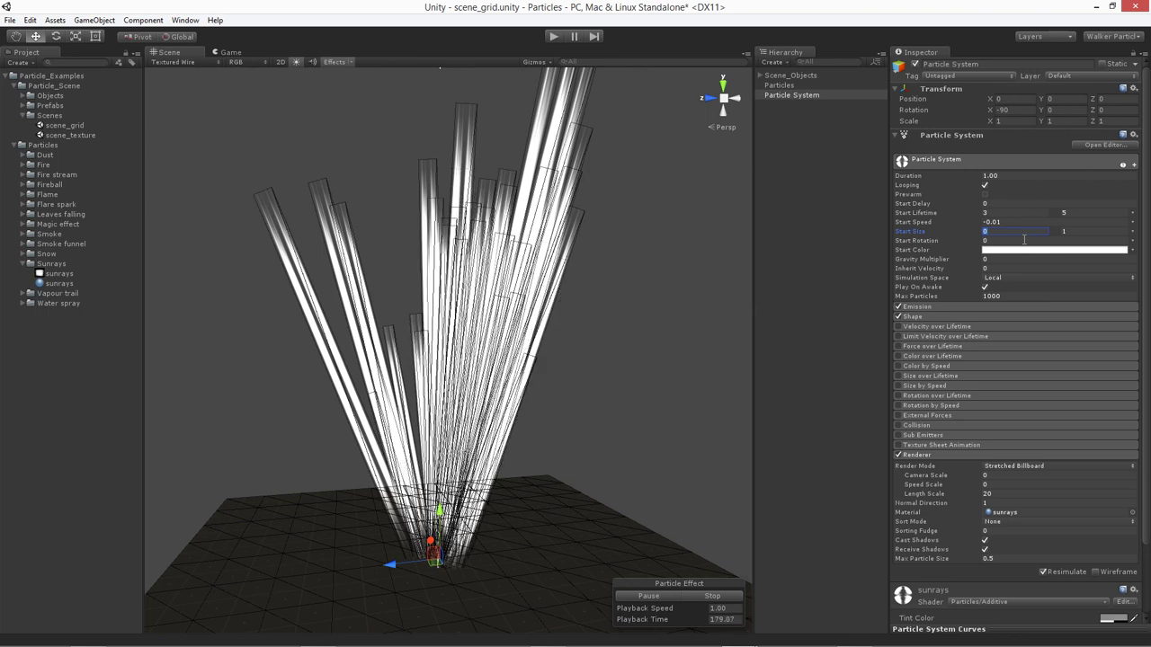
{"action": "type", "text": "0.5"}
{"action": "key", "text": "Tab"}
{"action": "type", "text": ".7"}
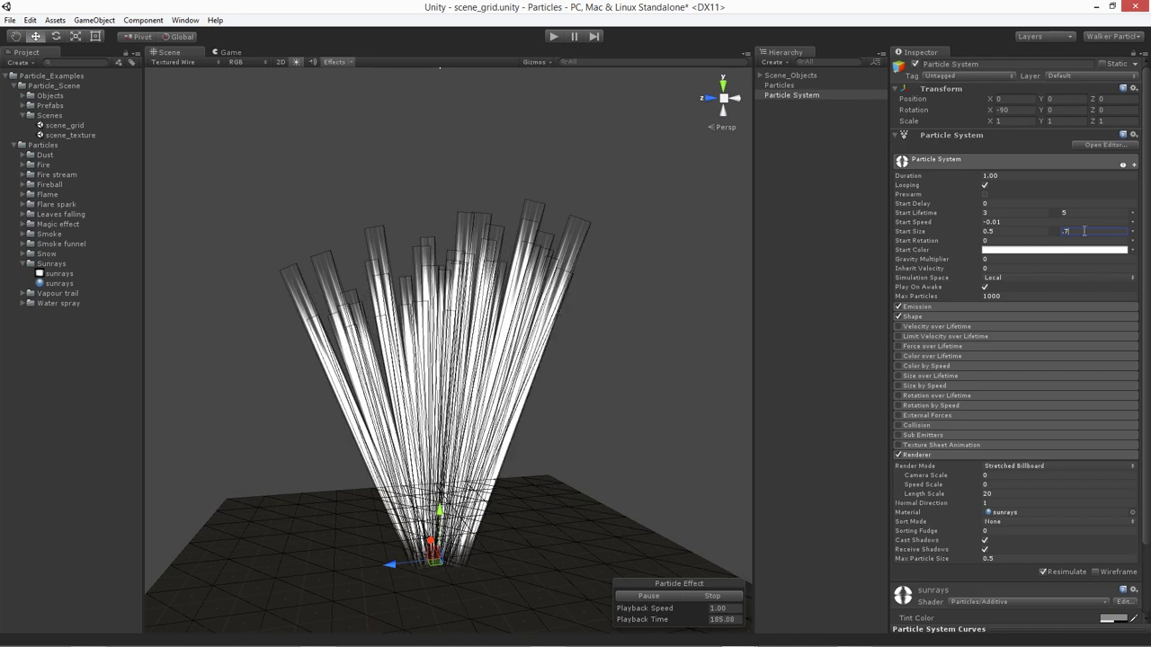
{"action": "left_click_drag", "start_coordinate": [338, 432], "coordinate": [444, 456], "text": "alt"}
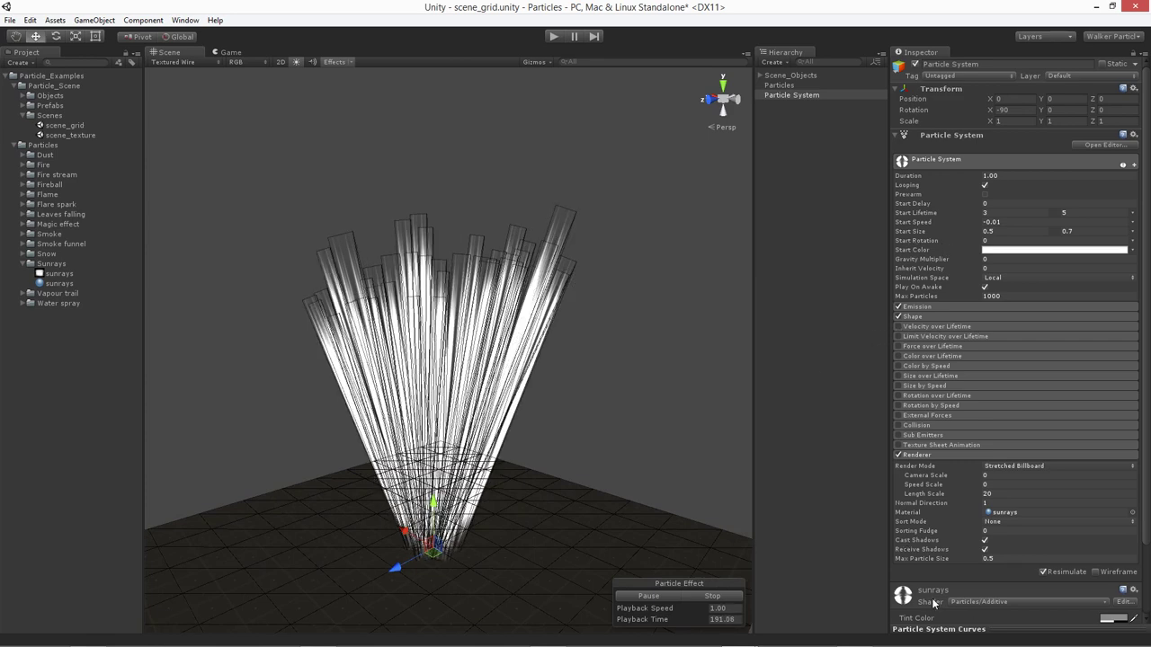
{"action": "scroll", "coordinate": [957, 604], "scroll_direction": "down", "scroll_amount": 3}
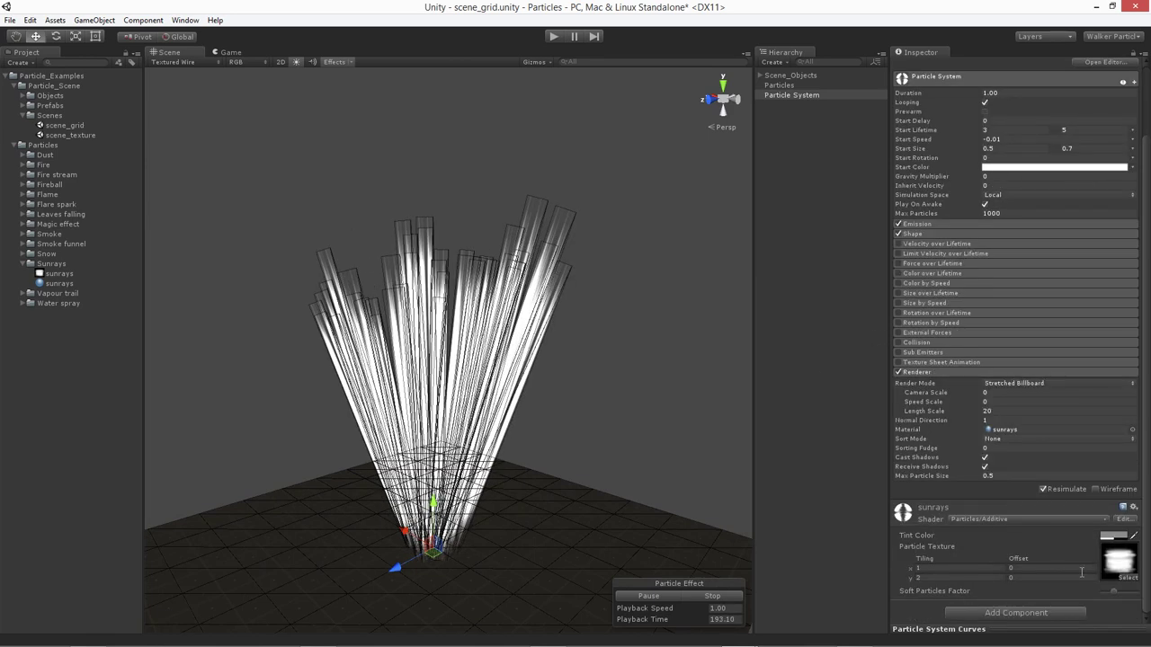
{"action": "scroll", "coordinate": [994, 459], "scroll_direction": "up", "scroll_amount": 3}
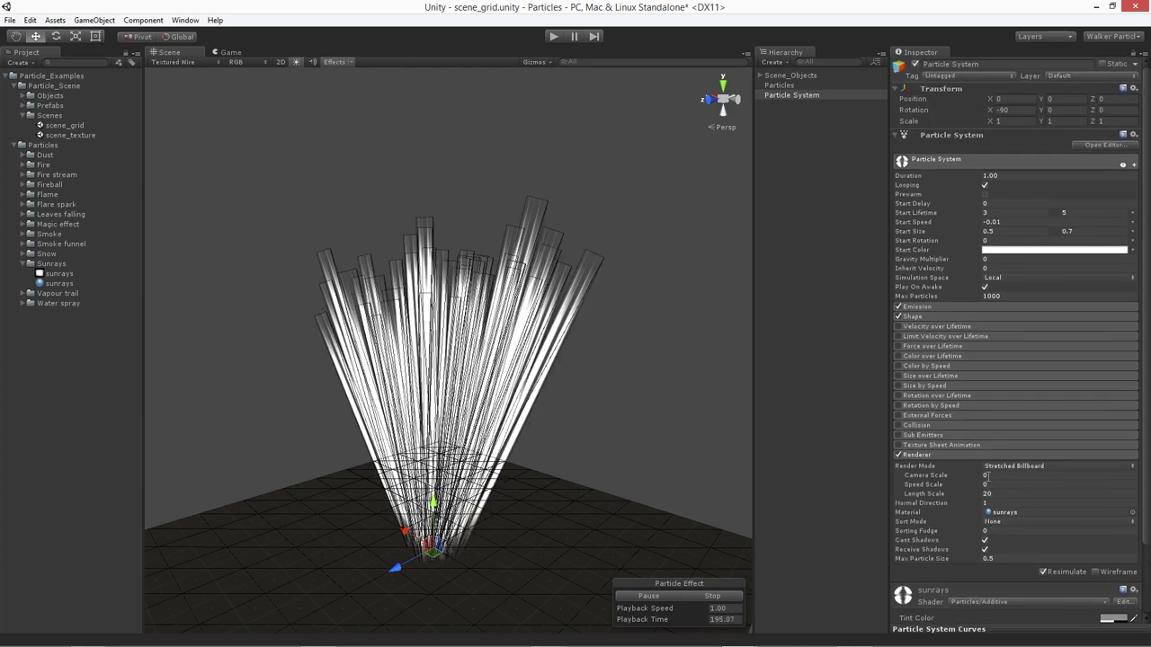
- Tint the Start Color pale yellow (R 255, G 251, B 109) in the colour picker
{"action": "left_click", "coordinate": [1012, 252]}
{"action": "left_click_drag", "start_coordinate": [946, 308], "coordinate": [983, 284]}
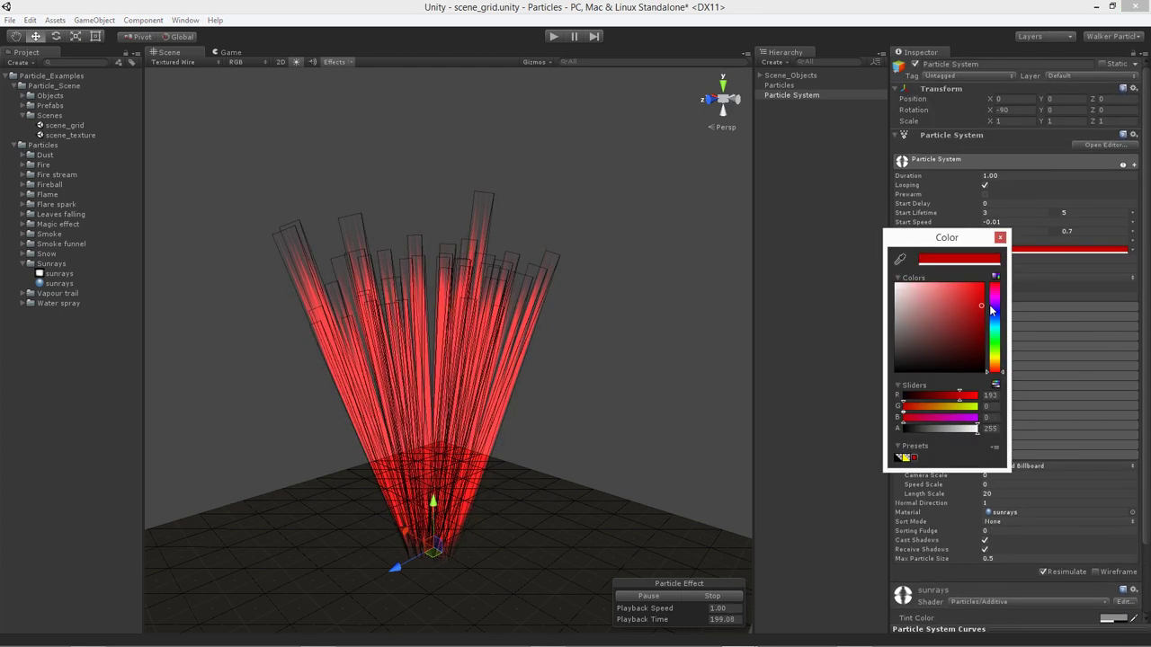
{"action": "left_click_drag", "start_coordinate": [955, 267], "coordinate": [999, 259]}
{"action": "mouse_move", "coordinate": [995, 339]}
{"action": "left_mouse_down"}
{"action": "mouse_move", "coordinate": [996, 377]}
{"action": "mouse_move", "coordinate": [993, 334]}
{"action": "mouse_move", "coordinate": [987, 361]}
{"action": "left_mouse_up"}
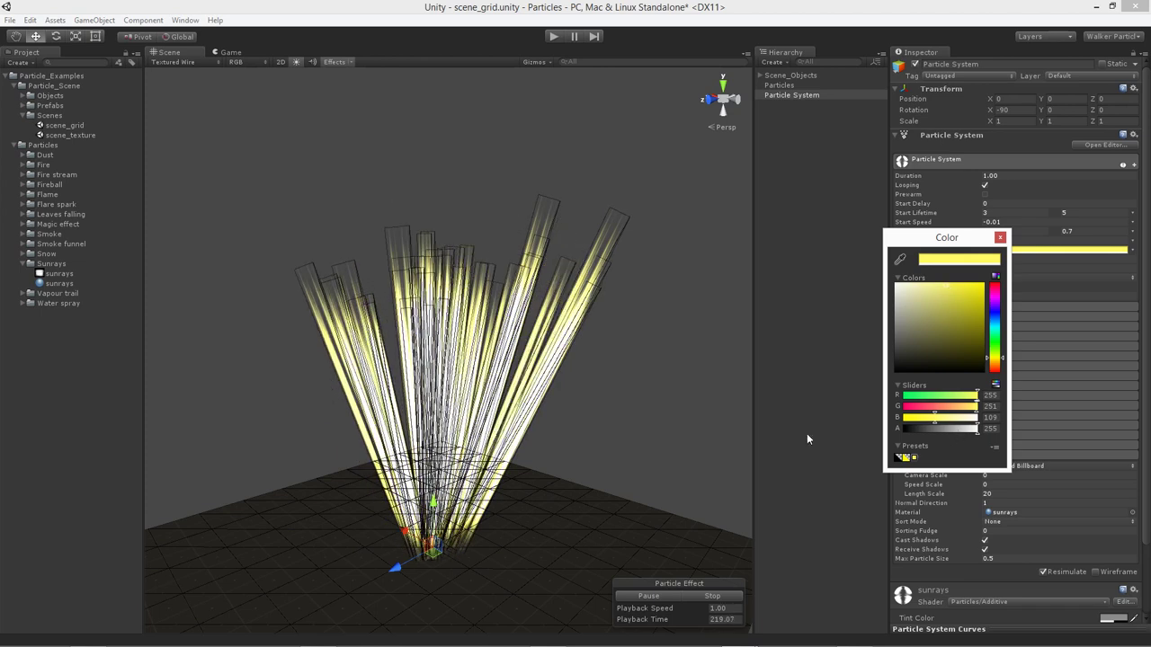
- Lower the Start Color alpha to 100 and close the colour picker
{"action": "left_click_drag", "start_coordinate": [428, 379], "coordinate": [455, 385], "text": "alt"}
{"action": "left_click", "coordinate": [1016, 252]}
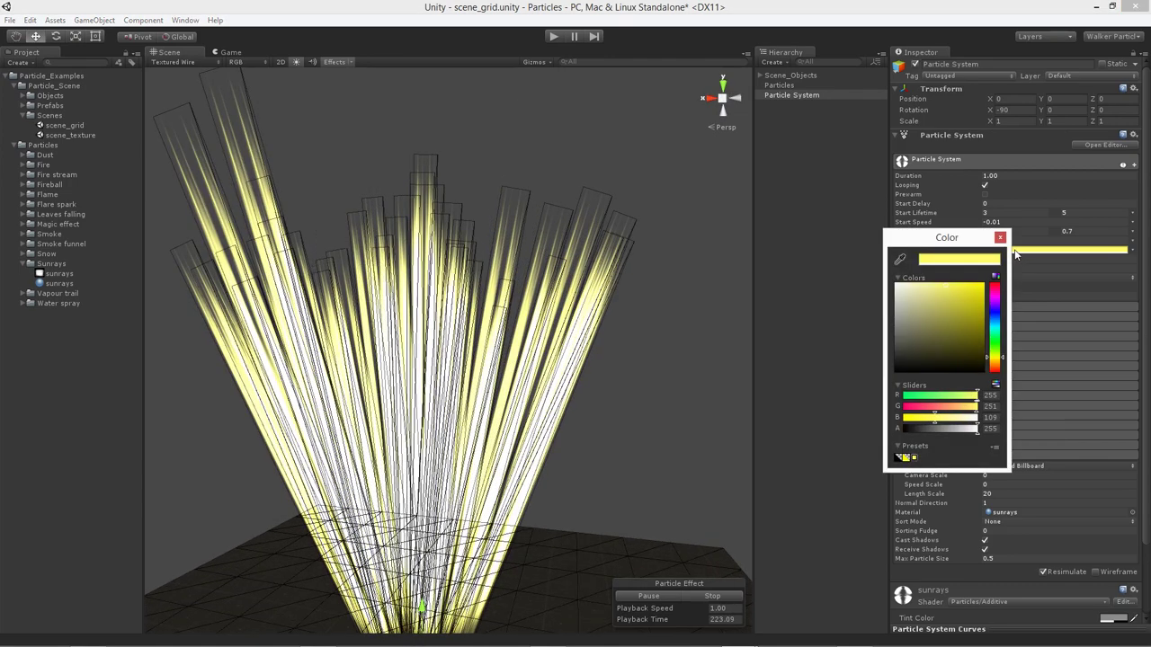
{"action": "left_click", "coordinate": [938, 430]}
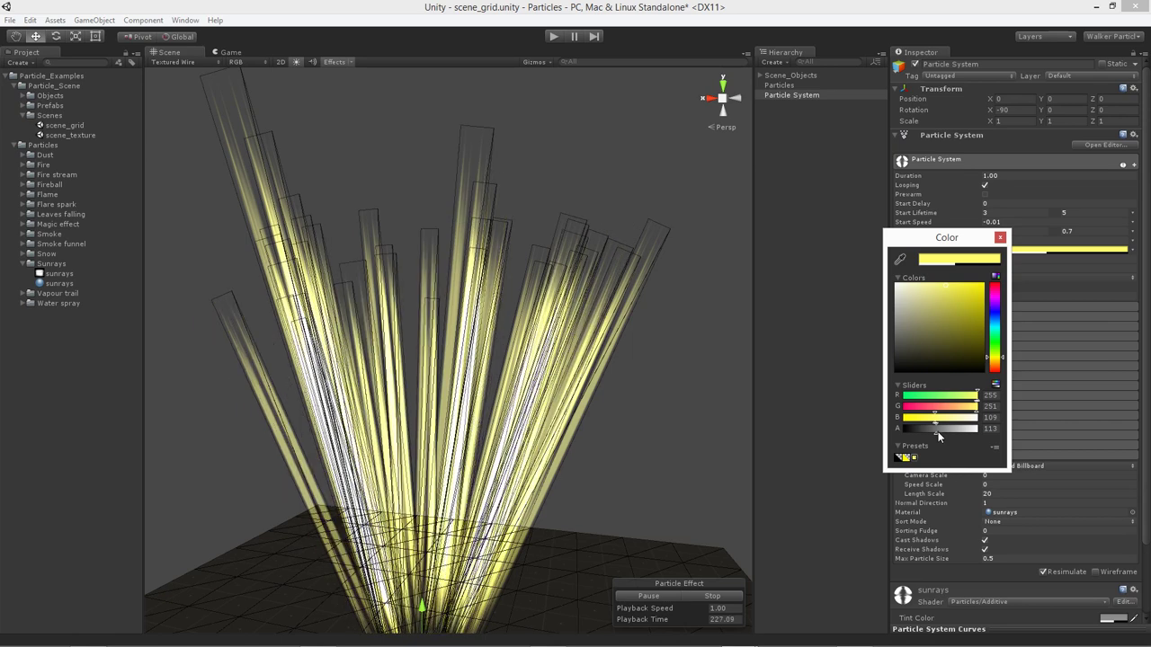
{"action": "left_click_drag", "start_coordinate": [936, 433], "coordinate": [933, 432]}
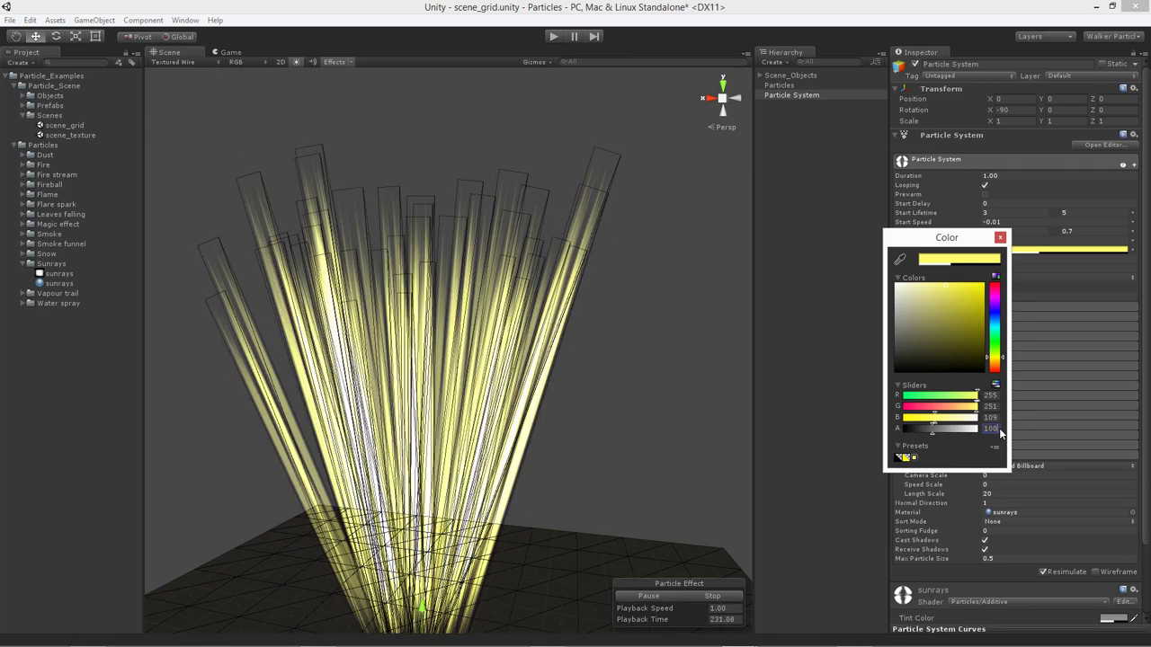
{"action": "left_click_drag", "start_coordinate": [946, 238], "coordinate": [813, 204]}
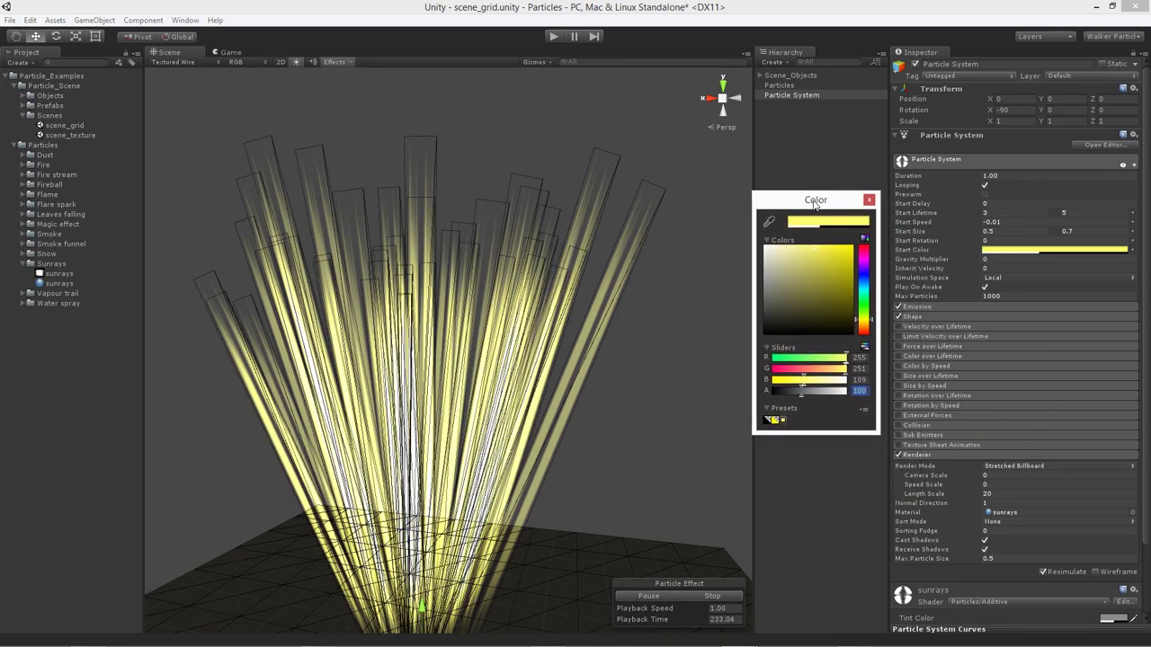
{"action": "left_click", "coordinate": [868, 198]}
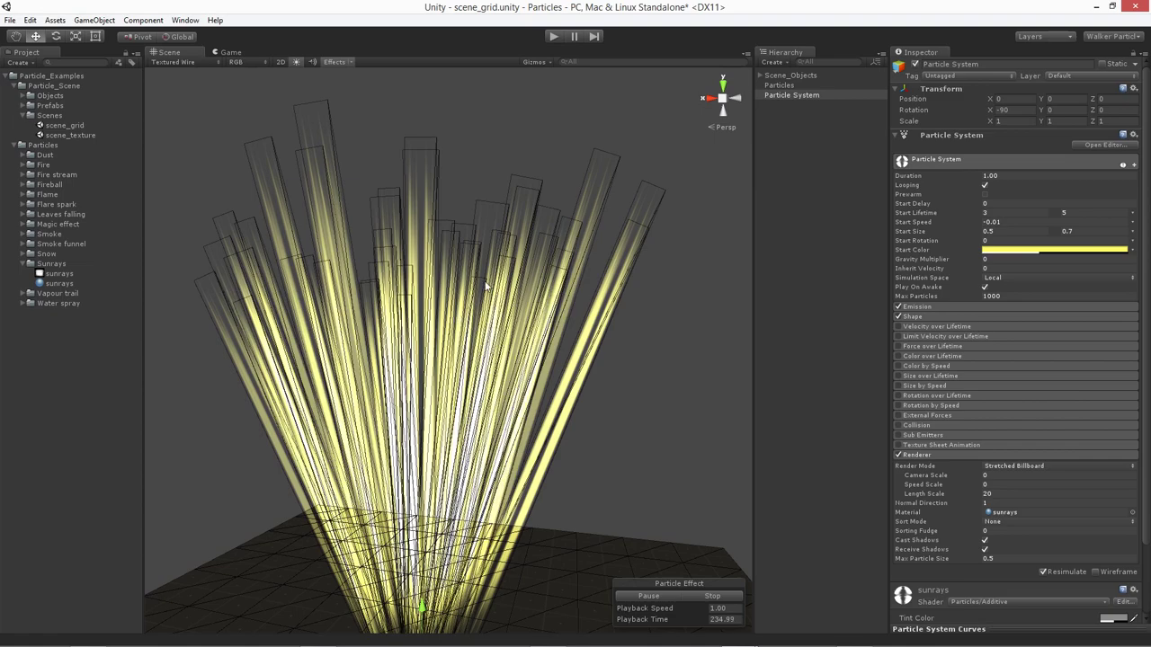
{"action": "left_click_drag", "start_coordinate": [410, 433], "coordinate": [329, 396], "text": "alt"}
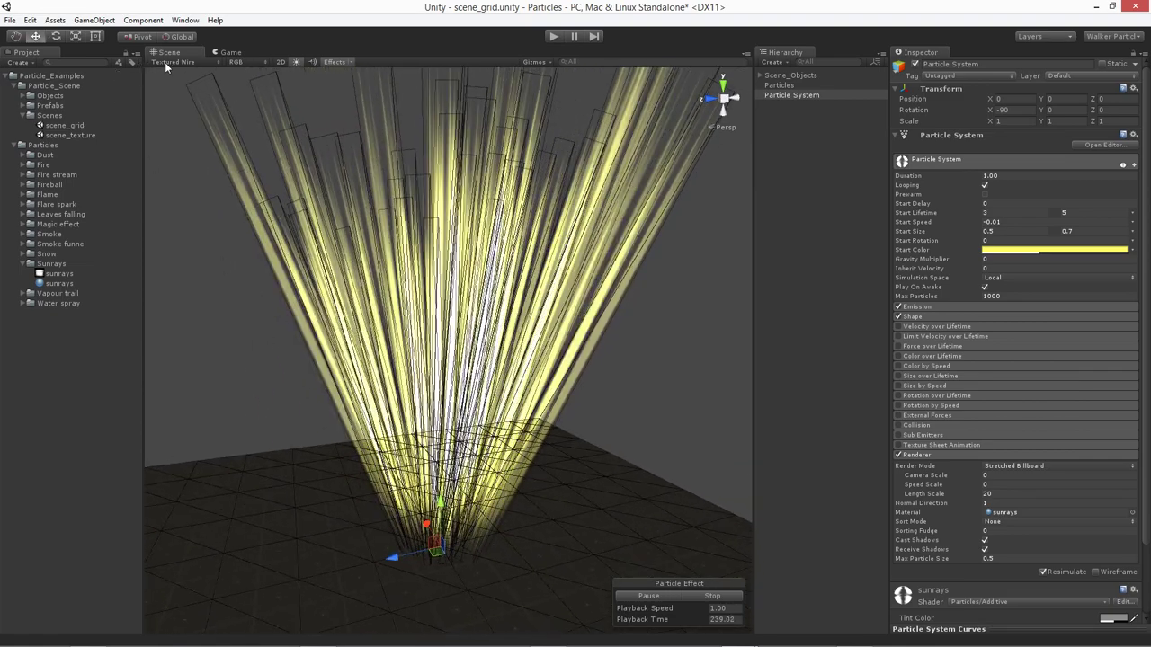
- Switch the Scene draw mode to plain Textured, without wireframe
{"action": "left_click", "coordinate": [172, 62]}
{"action": "left_click", "coordinate": [182, 75]}
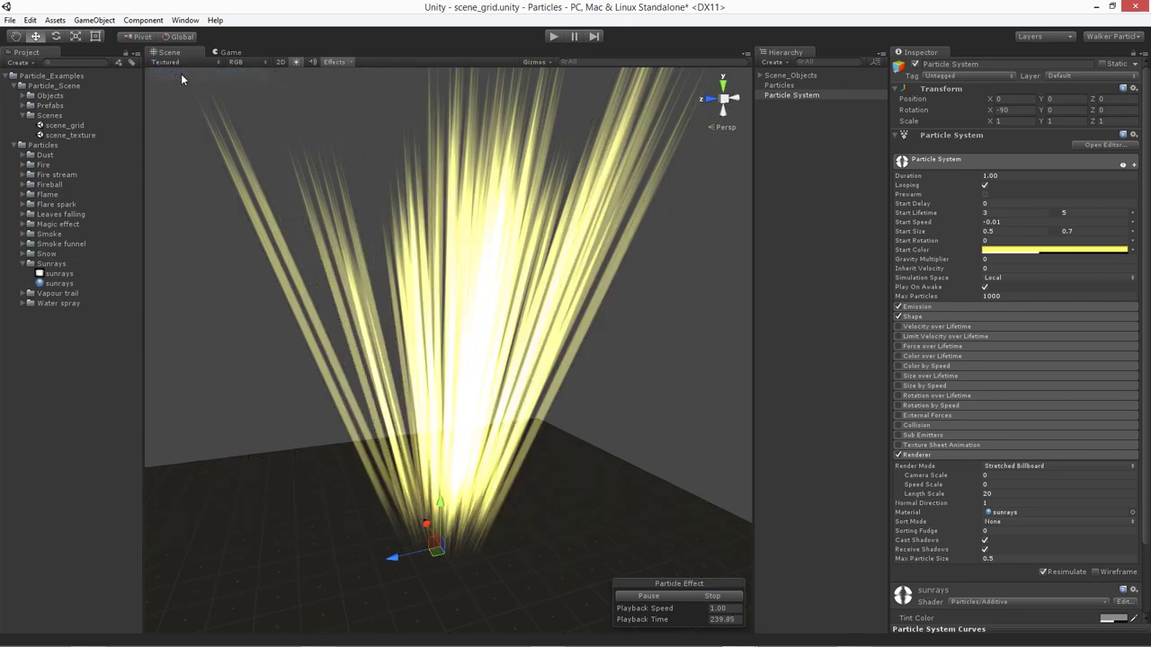
{"action": "mouse_move", "coordinate": [334, 365]}
{"action": "left_mouse_down", "text": "alt"}
{"action": "mouse_move", "coordinate": [701, 354]}
{"action": "mouse_move", "coordinate": [381, 372]}
{"action": "left_mouse_up", "text": "alt"}
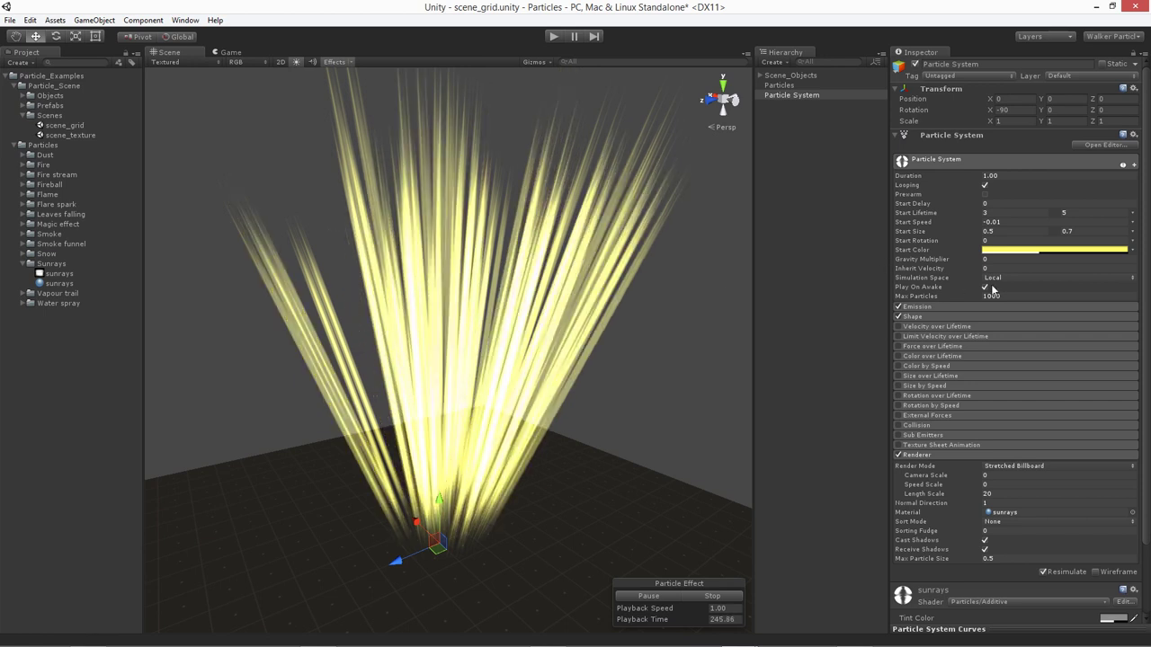
- Lower the Start Color alpha to 60 and close the colour picker
{"action": "left_click", "coordinate": [1021, 251]}
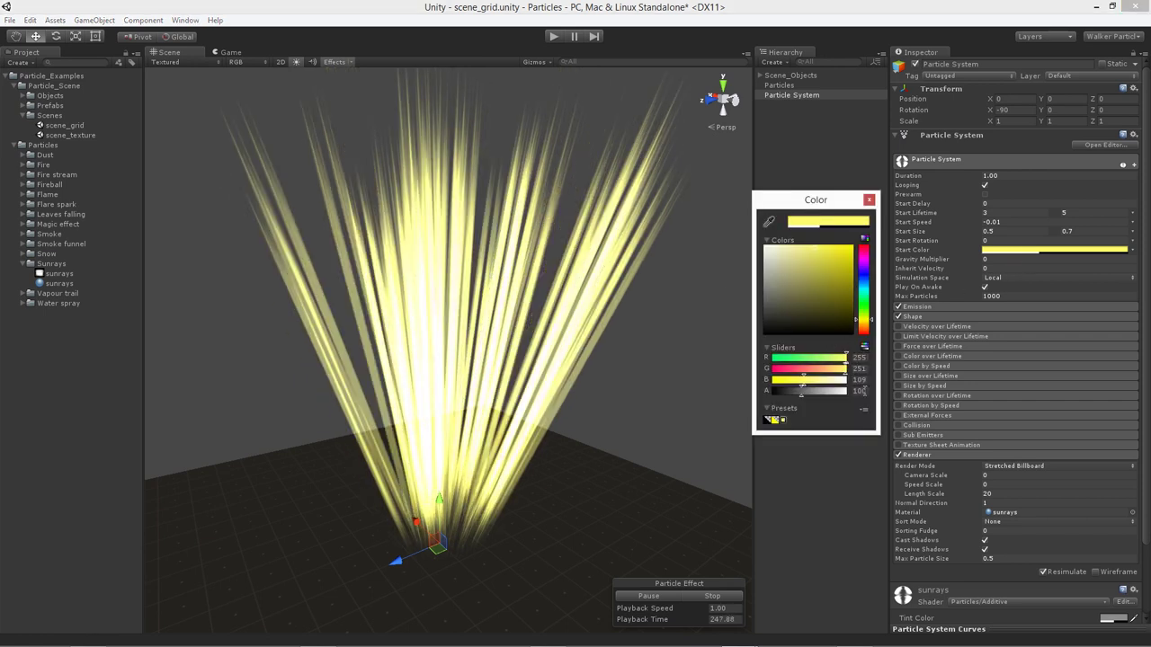
{"action": "left_click_drag", "start_coordinate": [802, 392], "coordinate": [790, 398]}
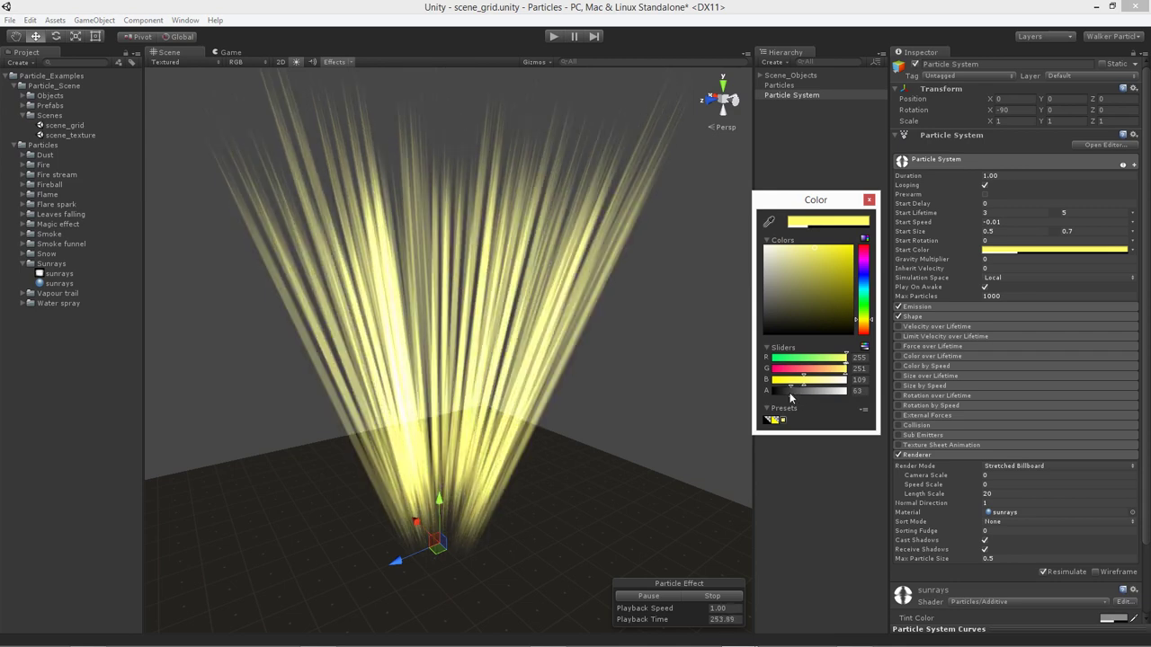
{"action": "left_click", "coordinate": [857, 392]}
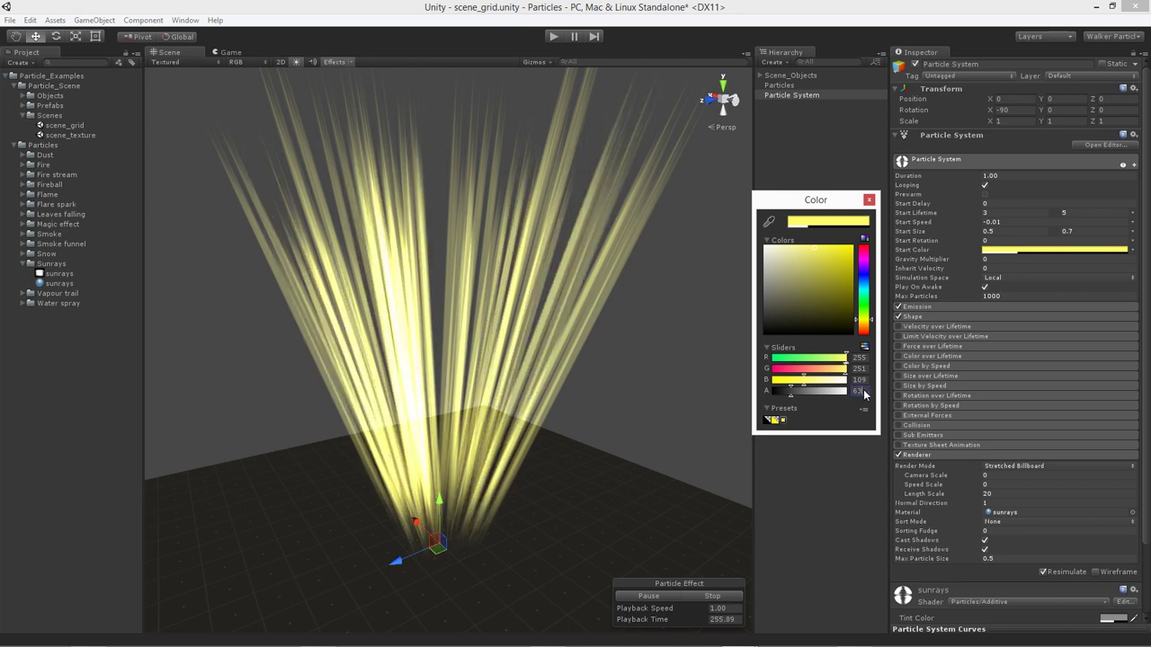
{"action": "type", "text": "60"}
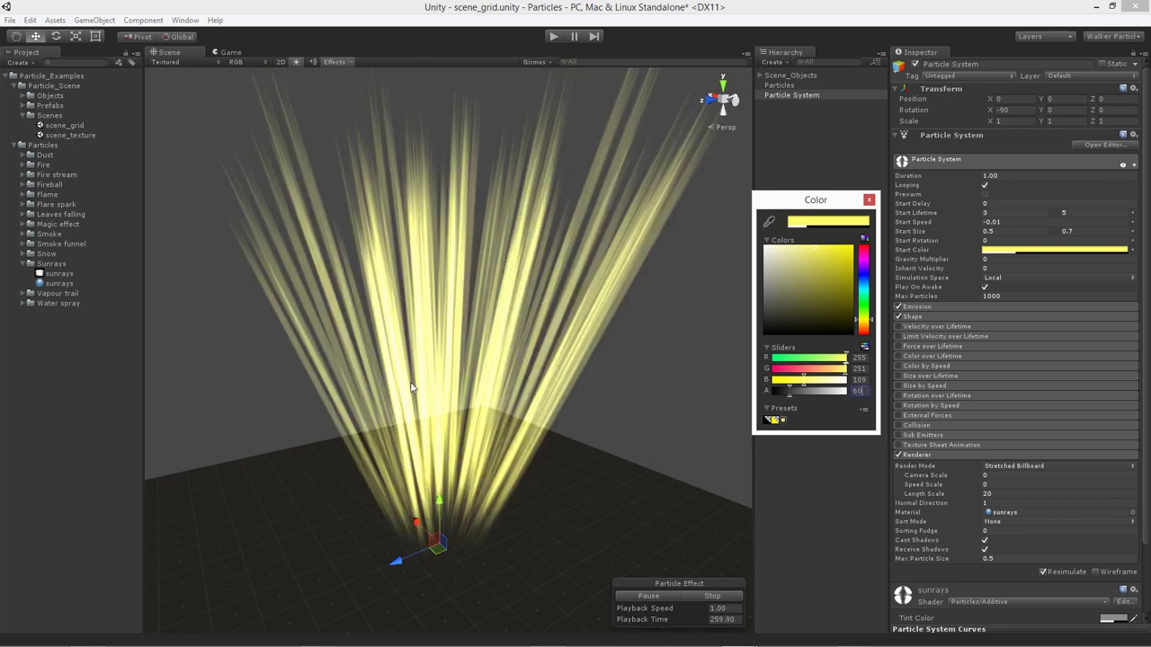
{"action": "key", "text": "alt"}
{"action": "left_click_drag", "start_coordinate": [394, 429], "coordinate": [488, 400], "text": "alt"}
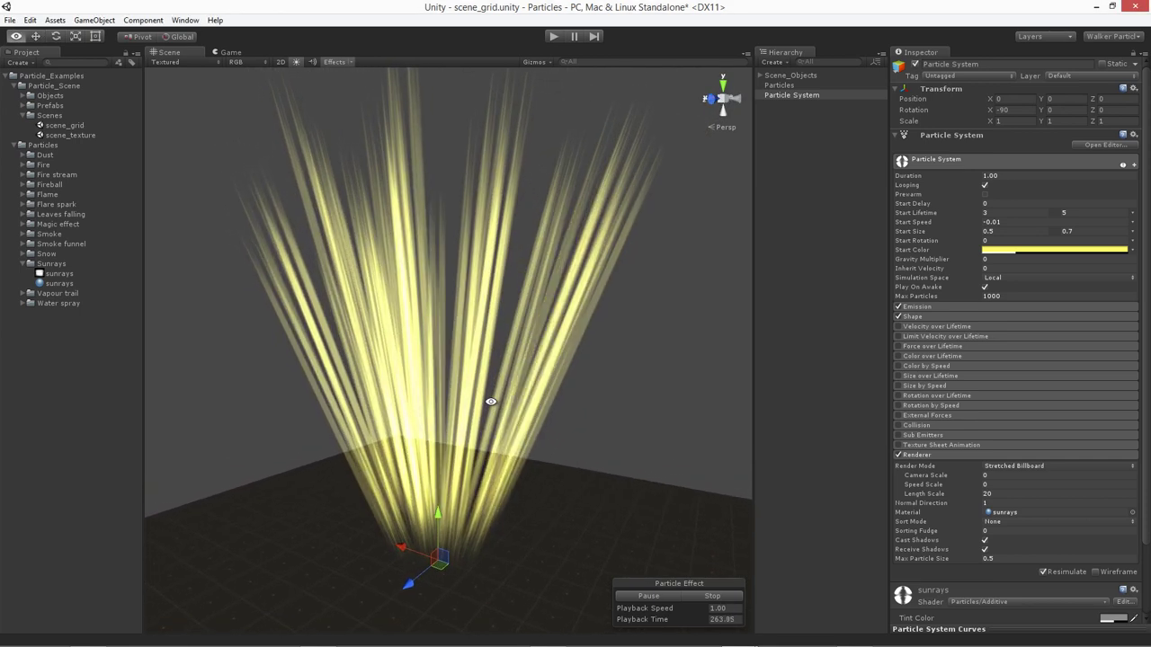
{"action": "left_click", "coordinate": [998, 250]}
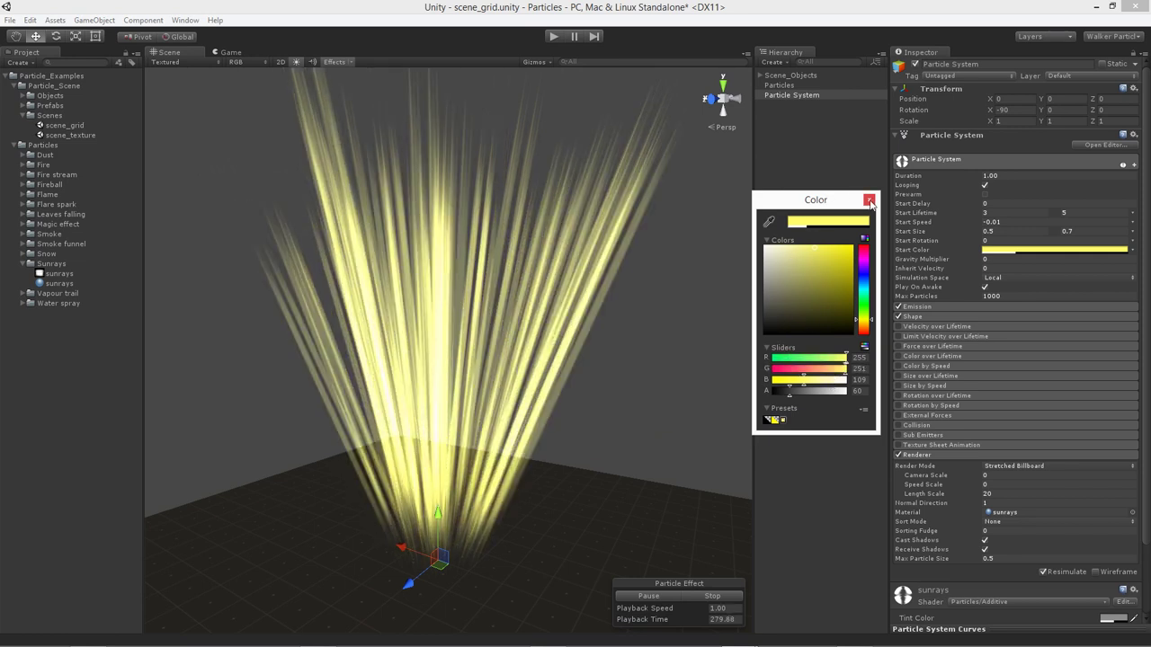
{"action": "left_click", "coordinate": [954, 210]}
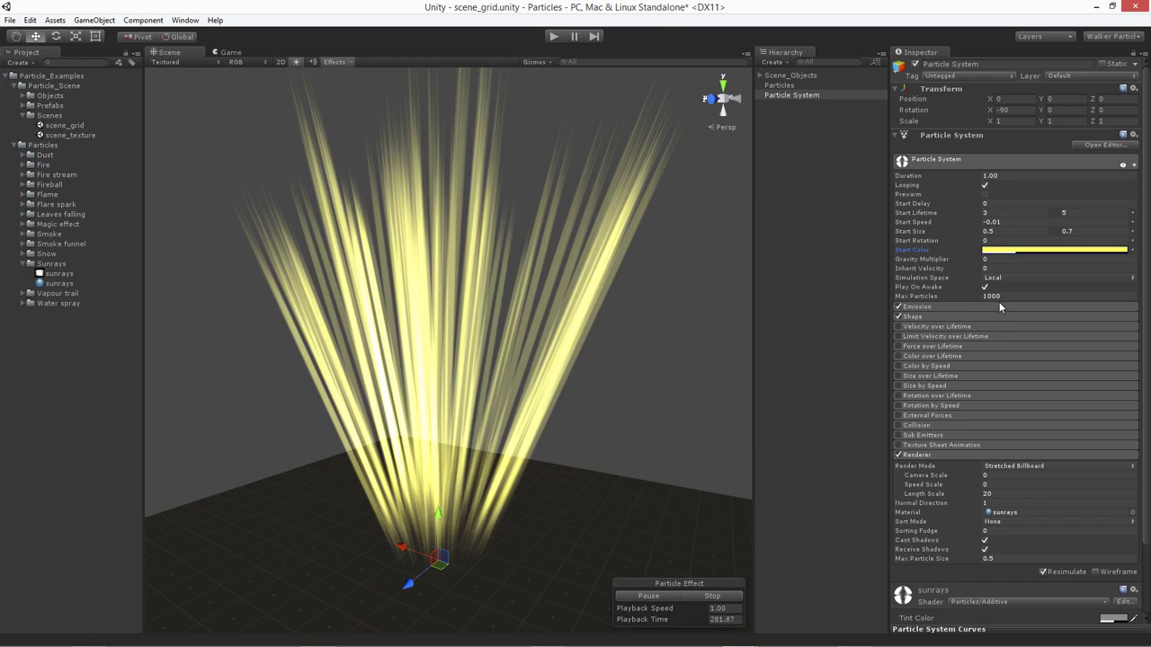
- Set Emission Rate to 3, then expand the Shape module showing the radius-1 Cone emitter
{"action": "left_click", "coordinate": [927, 309]}
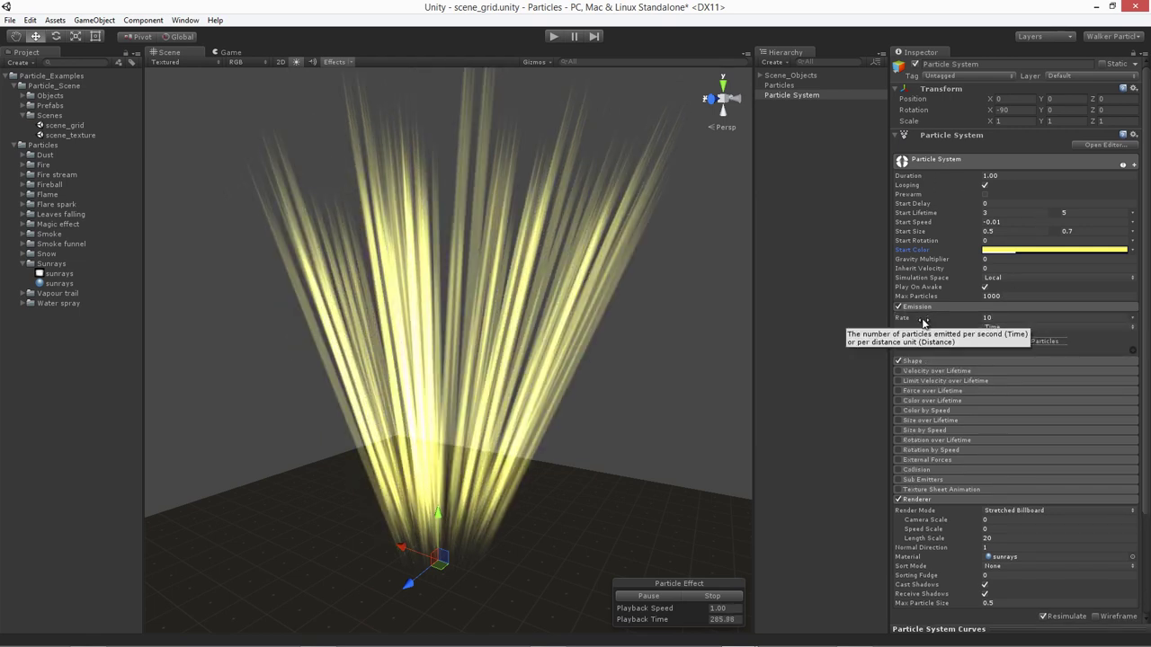
{"action": "left_click", "coordinate": [1003, 318]}
{"action": "type", "text": "3"}
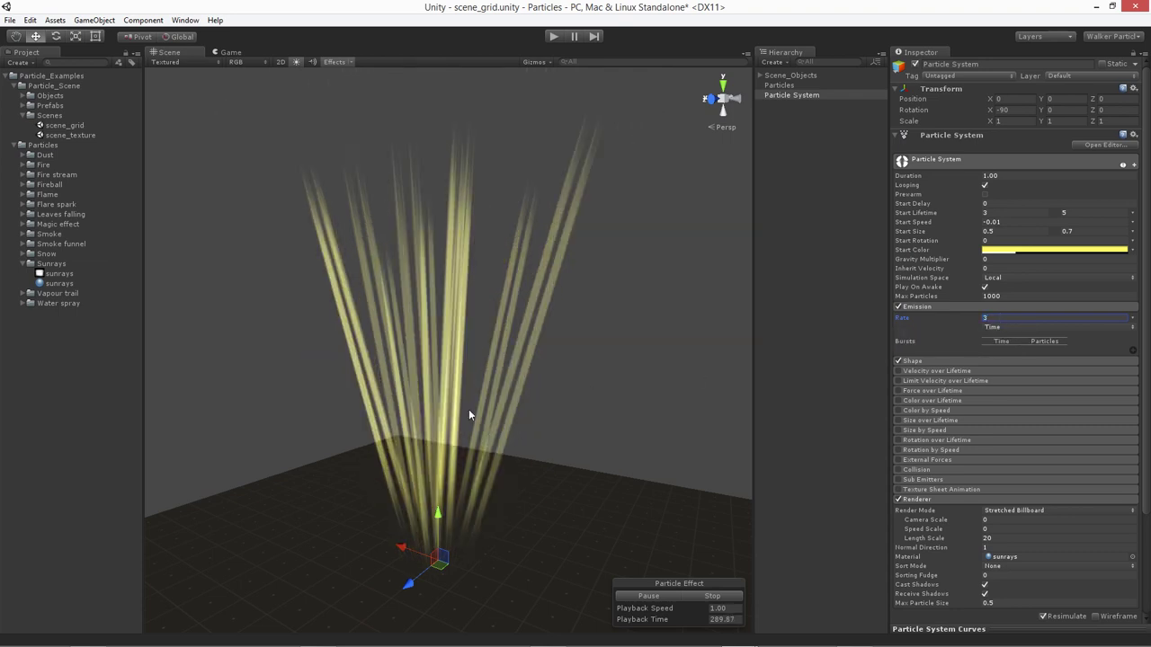
{"action": "left_click_drag", "start_coordinate": [377, 418], "coordinate": [315, 414], "text": "alt"}
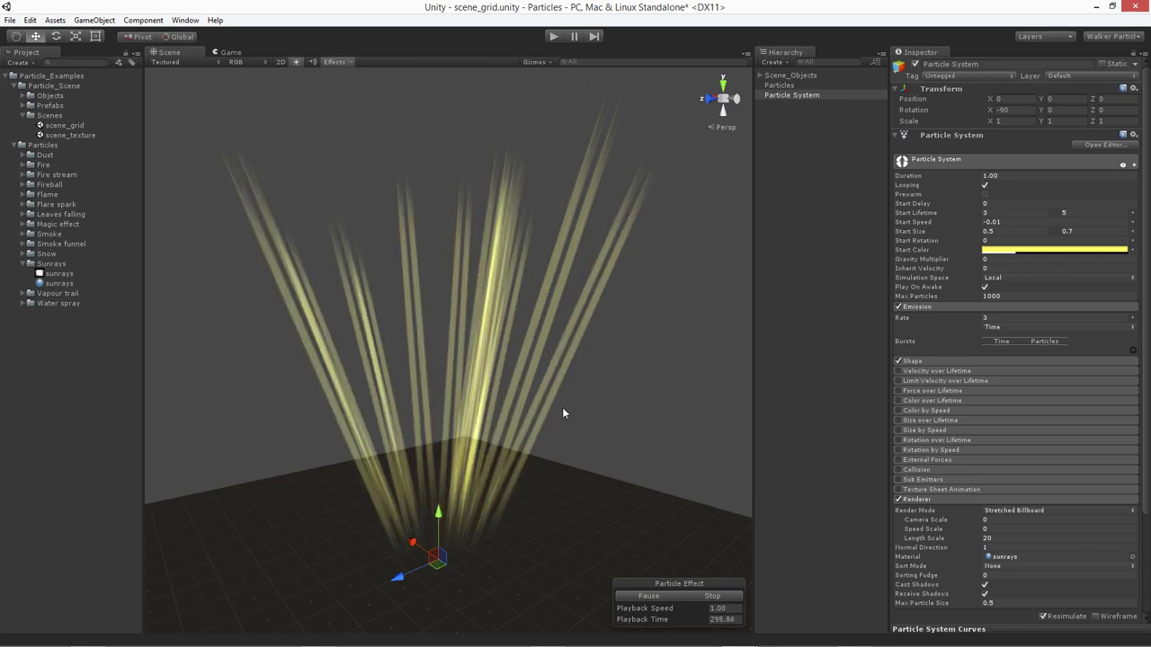
{"action": "left_click_drag", "start_coordinate": [378, 419], "coordinate": [407, 423], "text": "alt"}
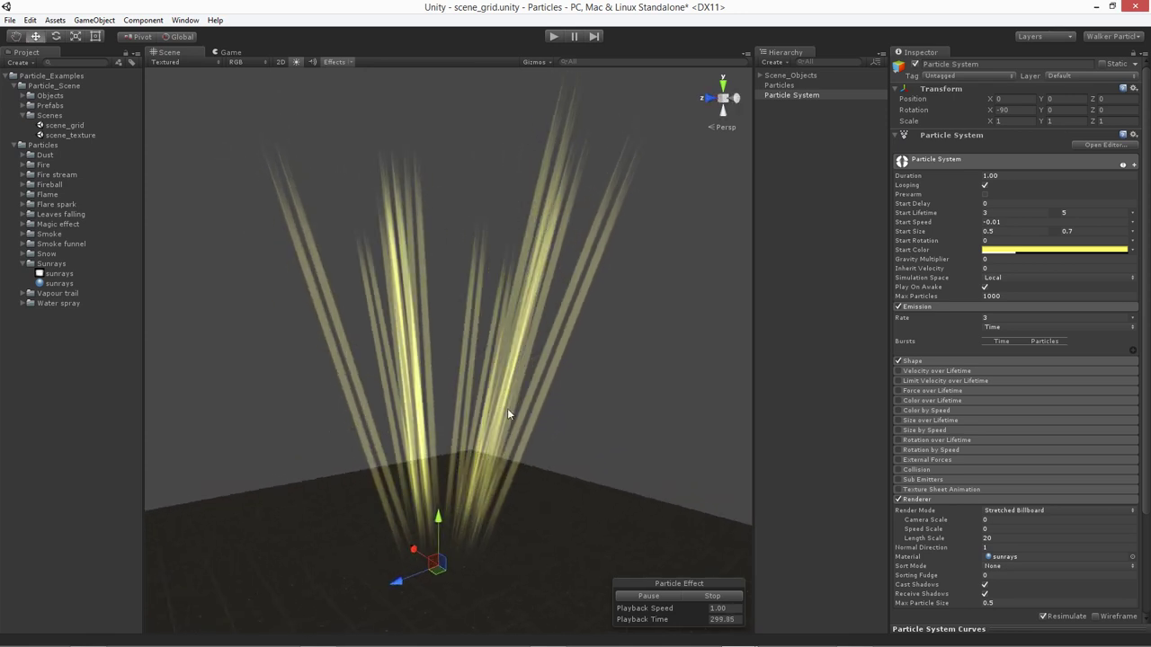
{"action": "middle_click_drag", "start_coordinate": [501, 362], "coordinate": [486, 382]}
{"action": "left_click_drag", "start_coordinate": [487, 382], "coordinate": [371, 359], "text": "alt"}
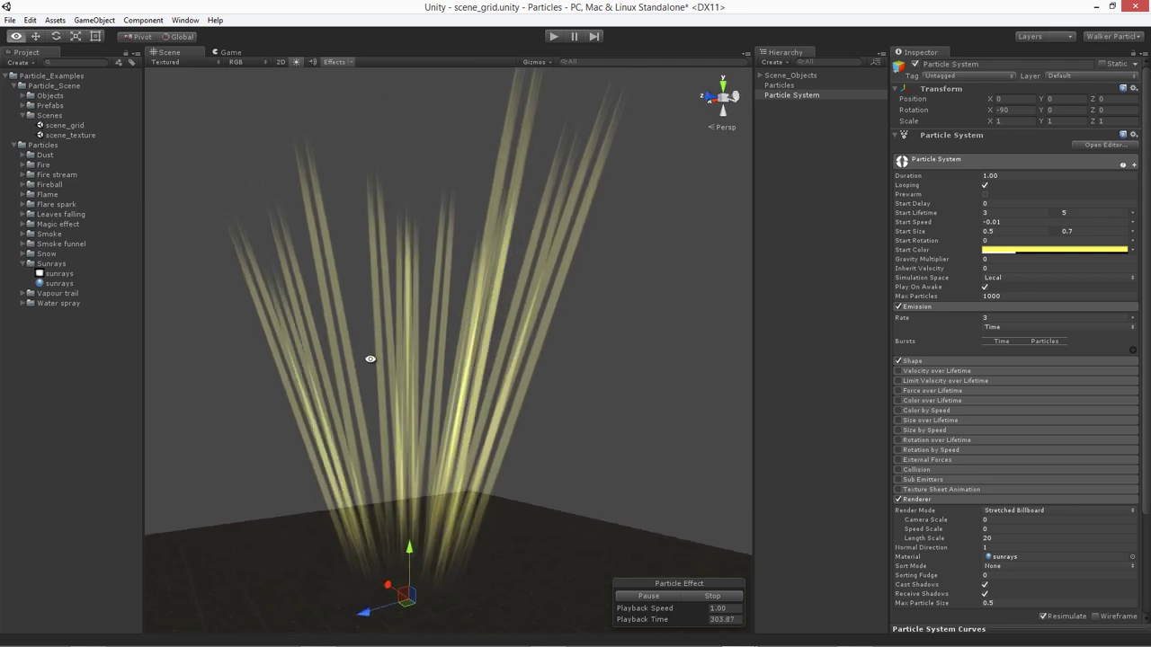
{"action": "left_click", "coordinate": [932, 359]}
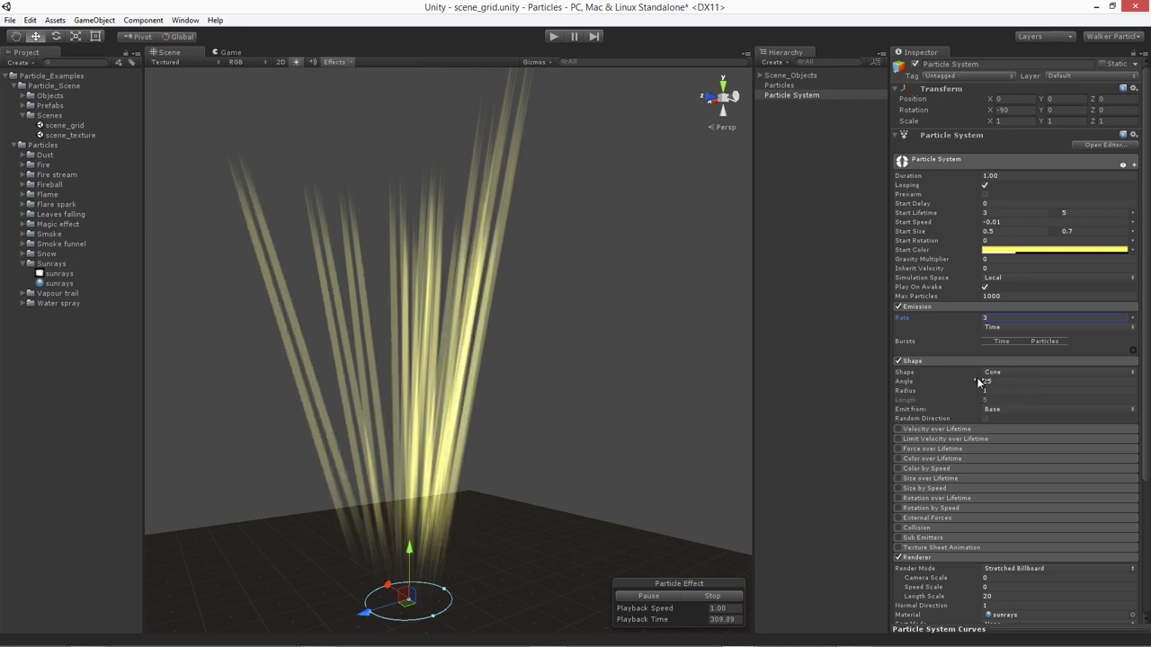
- Set the cone Shape angle to 0 so the beams rise vertically
{"action": "left_click", "coordinate": [1002, 382]}
{"action": "type", "text": "0"}
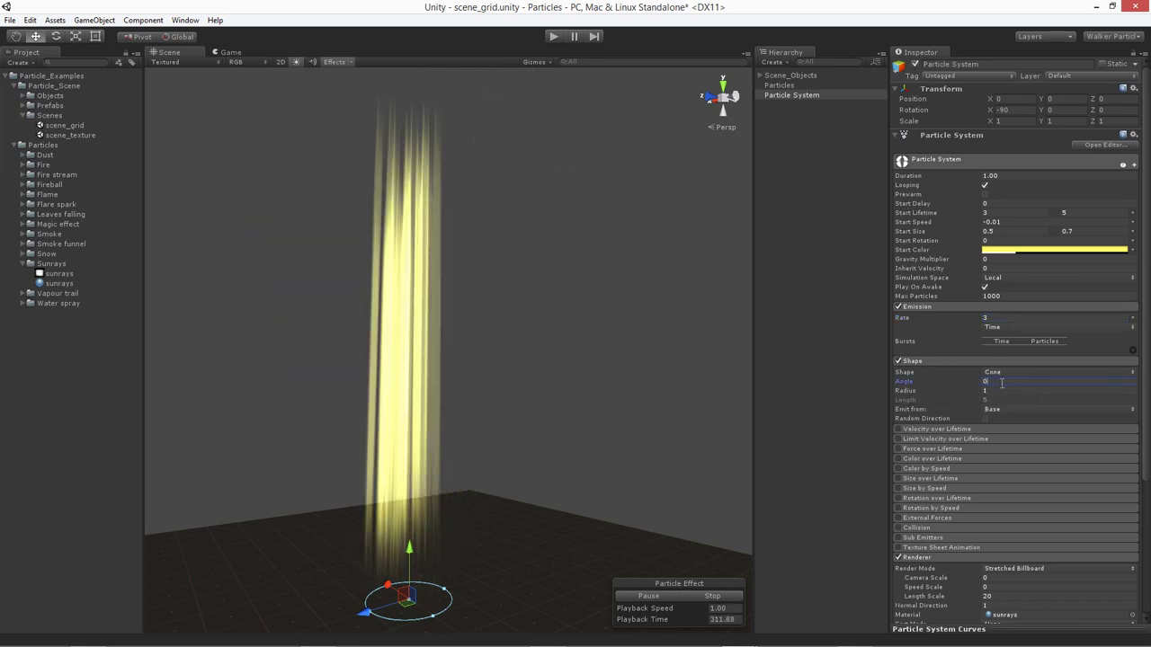
{"action": "left_click_drag", "start_coordinate": [428, 383], "coordinate": [621, 434], "text": "alt"}
{"action": "left_click_drag", "start_coordinate": [505, 421], "coordinate": [528, 399], "text": "alt"}
{"action": "key", "text": "w"}
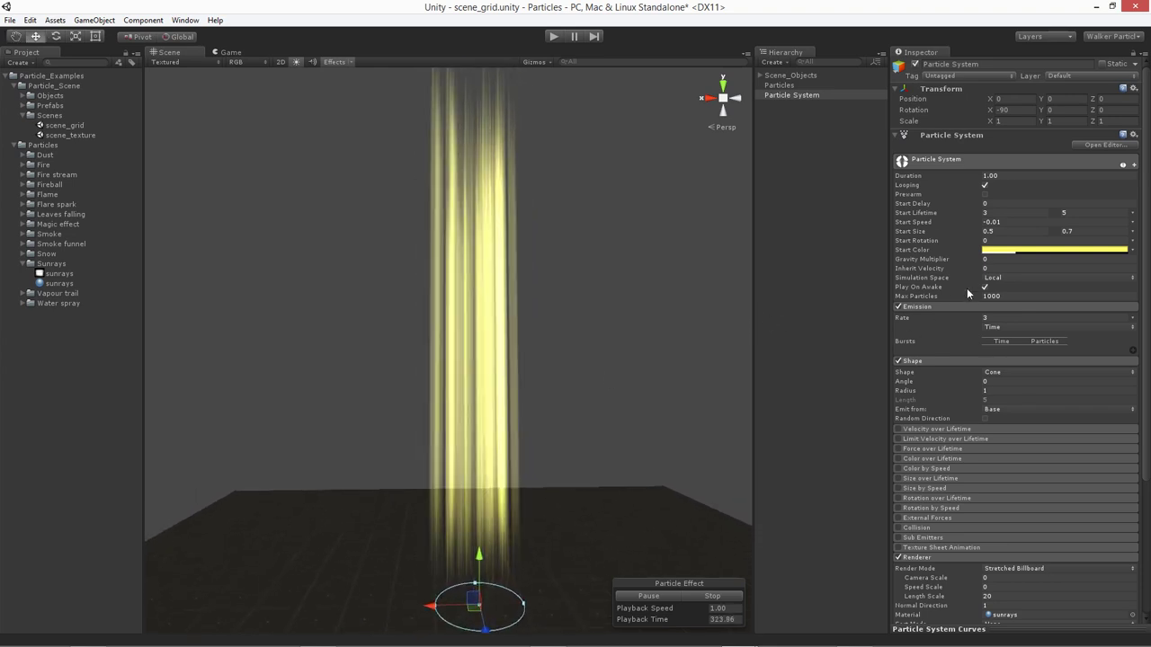
- Scrub the cone radius through test values, settling on a narrow 0.5 column
{"action": "left_click", "coordinate": [912, 393]}
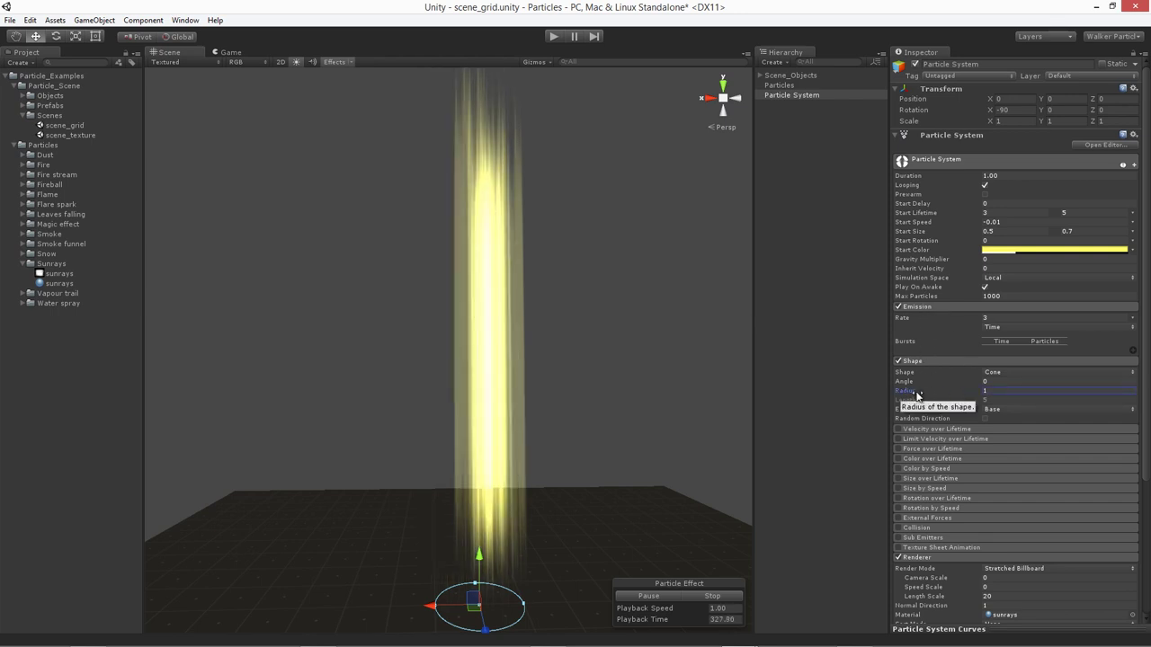
{"action": "left_click_drag", "start_coordinate": [916, 396], "coordinate": [1022, 411]}
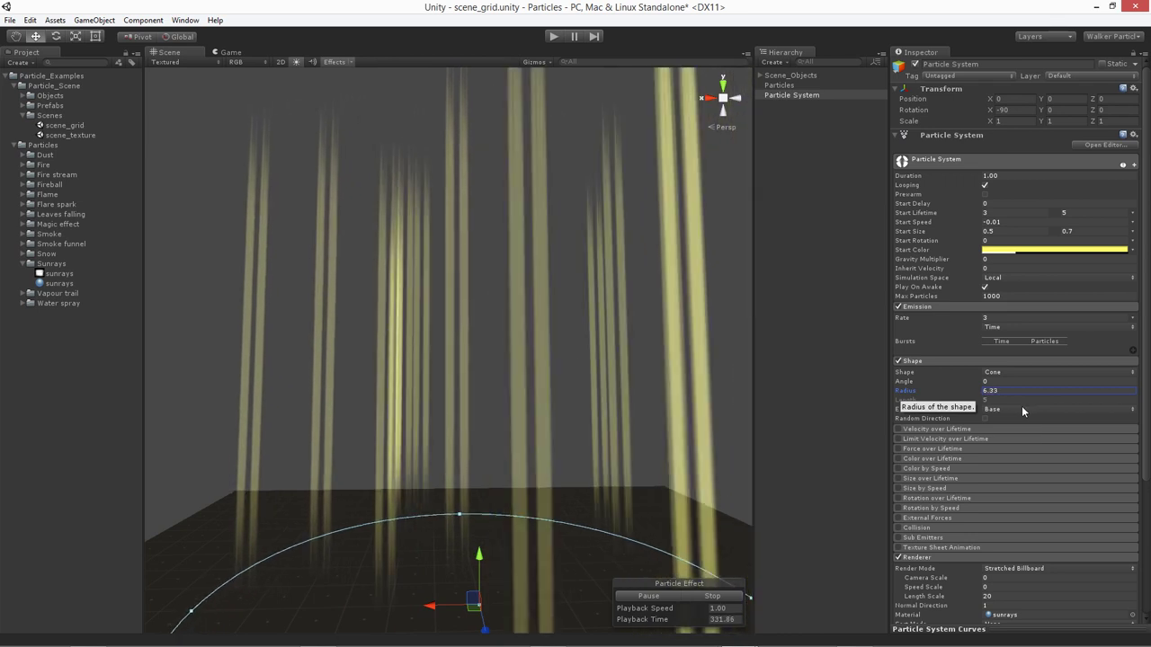
{"action": "left_click_drag", "start_coordinate": [907, 388], "coordinate": [801, 402]}
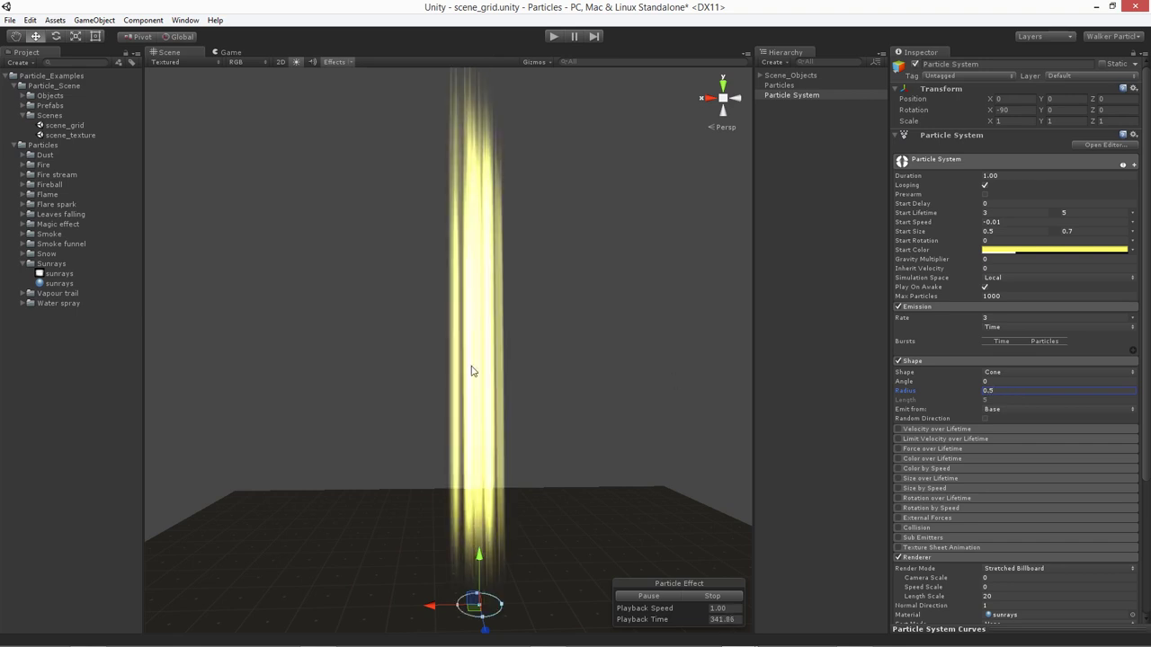
{"action": "left_click_drag", "start_coordinate": [532, 378], "coordinate": [440, 348], "text": "alt"}
{"action": "left_click_drag", "start_coordinate": [610, 348], "coordinate": [285, 362], "text": "alt"}
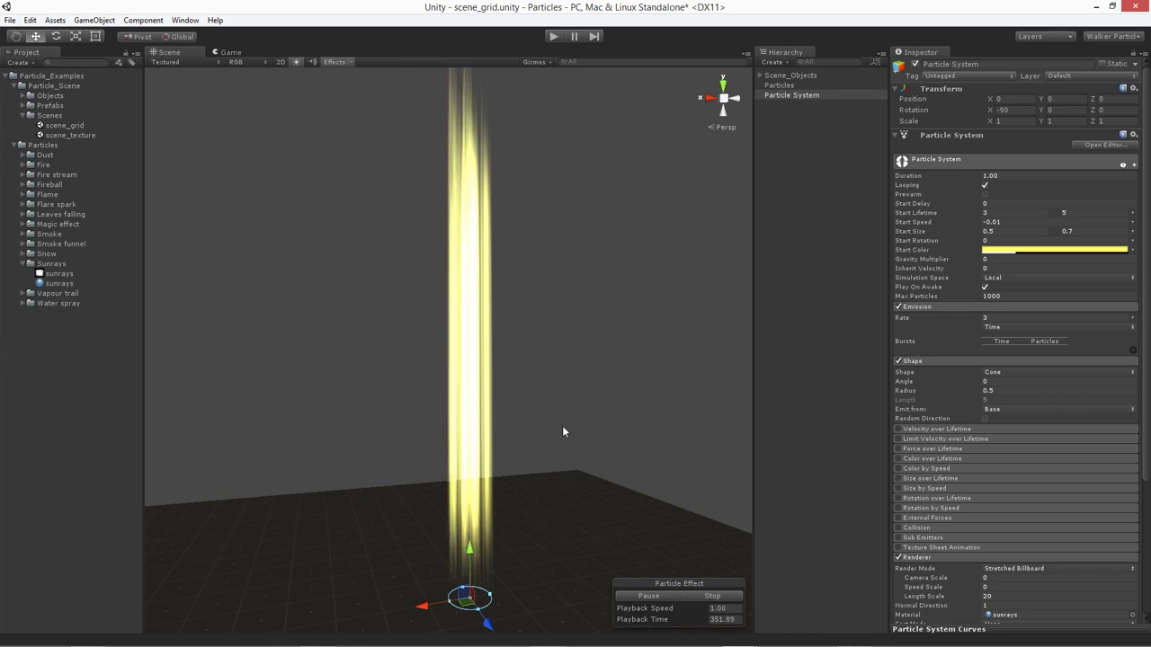
{"action": "left_click_drag", "start_coordinate": [570, 423], "coordinate": [491, 442], "text": "alt"}
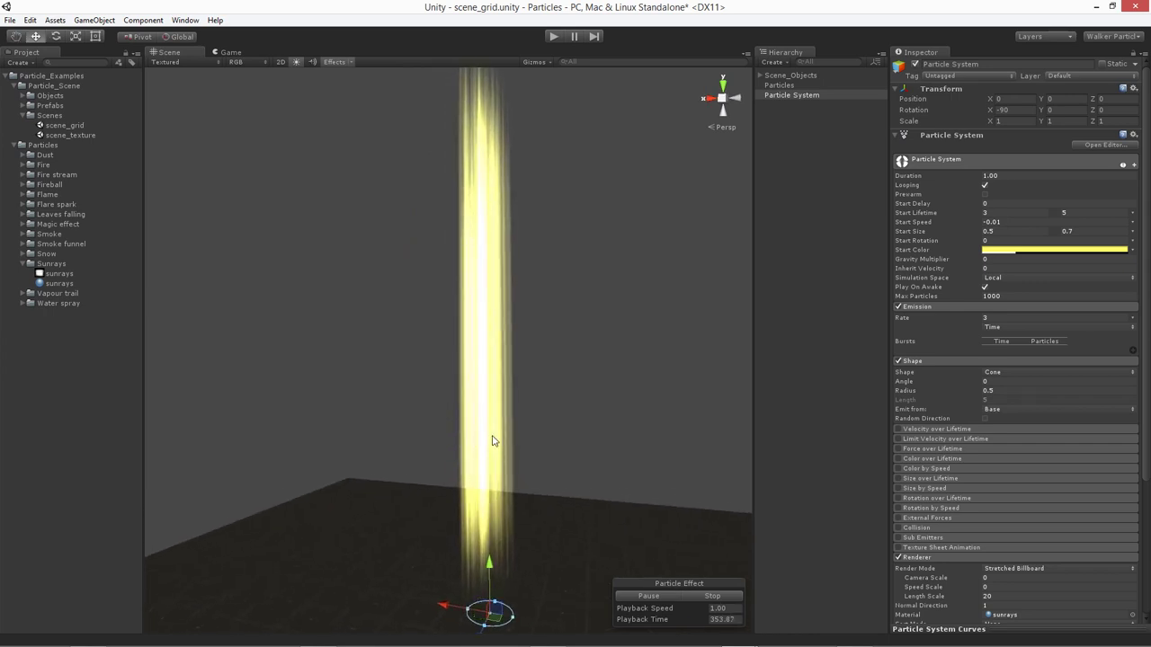
{"action": "middle_click_drag", "start_coordinate": [513, 365], "coordinate": [507, 405]}
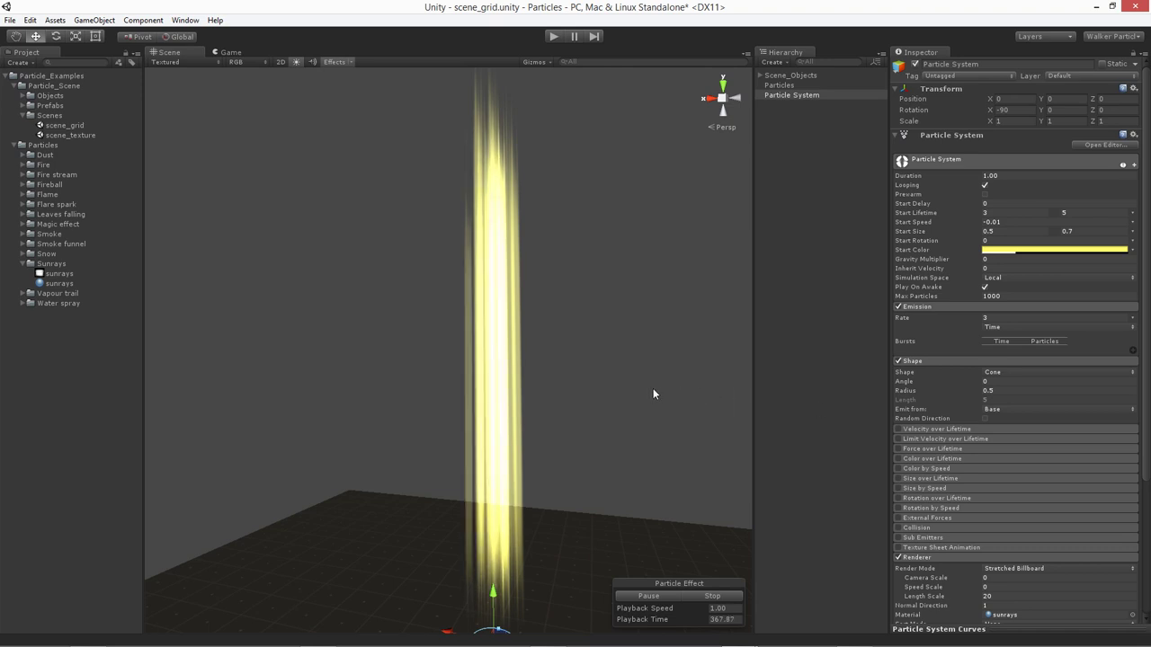
- Enable Color over Lifetime and set both end alpha keys of its gradient to 0
{"action": "left_click", "coordinate": [896, 458]}
{"action": "left_click", "coordinate": [897, 458]}
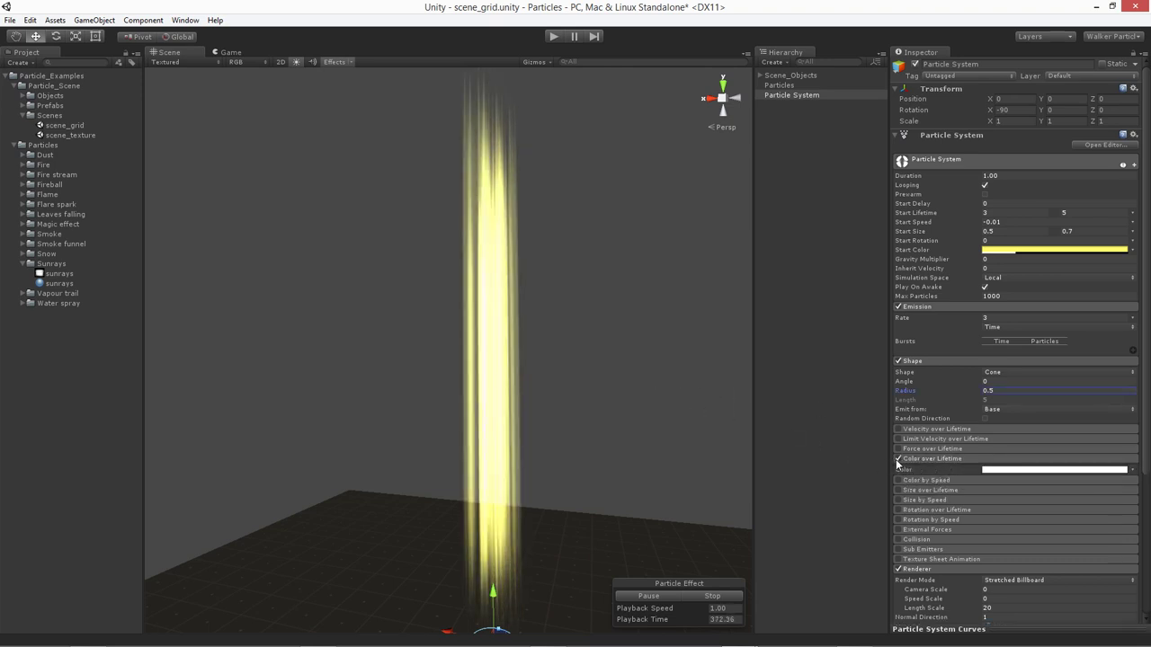
{"action": "left_click", "coordinate": [1068, 470]}
{"action": "left_click_drag", "start_coordinate": [512, 353], "coordinate": [761, 256]}
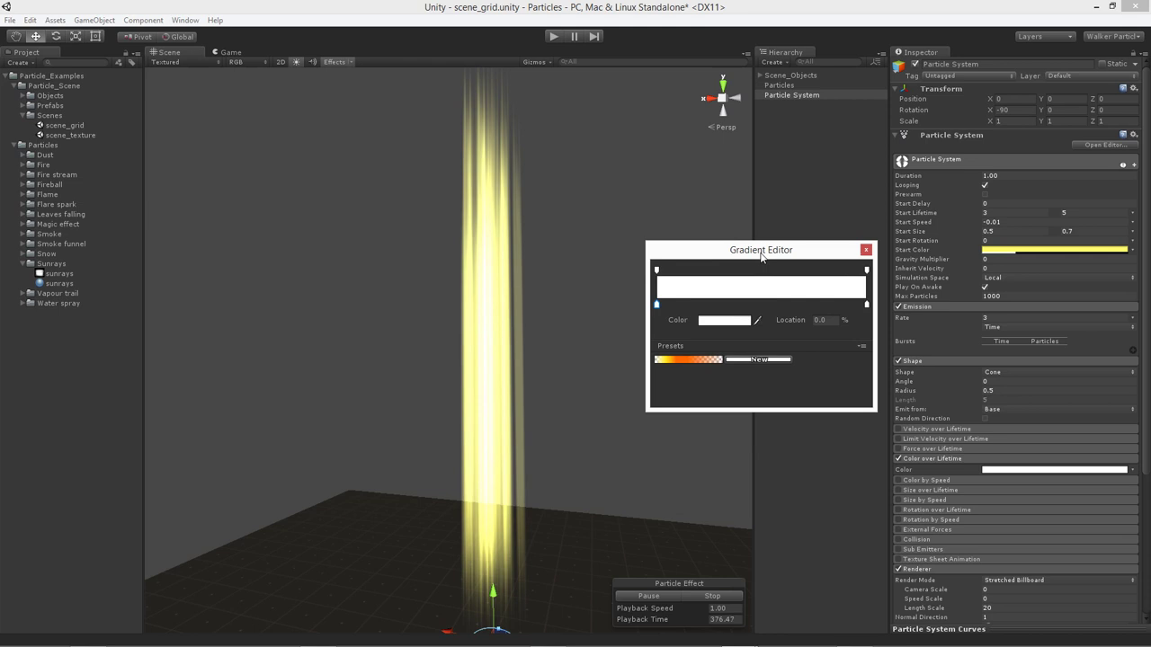
{"action": "left_click", "coordinate": [656, 270]}
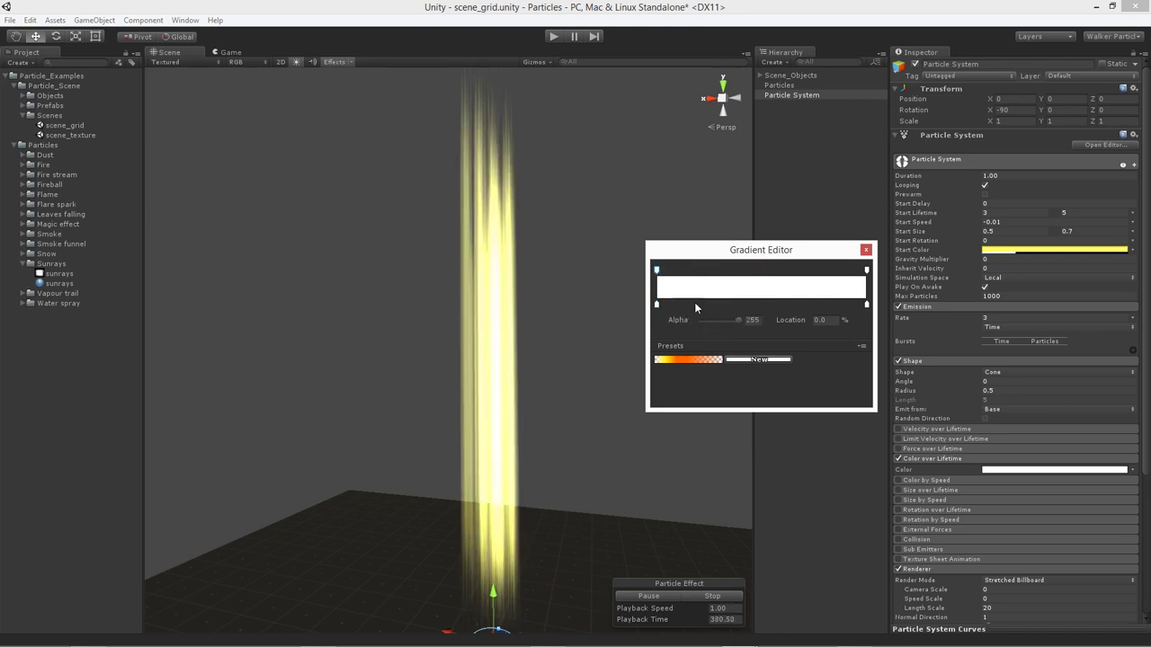
{"action": "left_click_drag", "start_coordinate": [738, 320], "coordinate": [700, 321]}
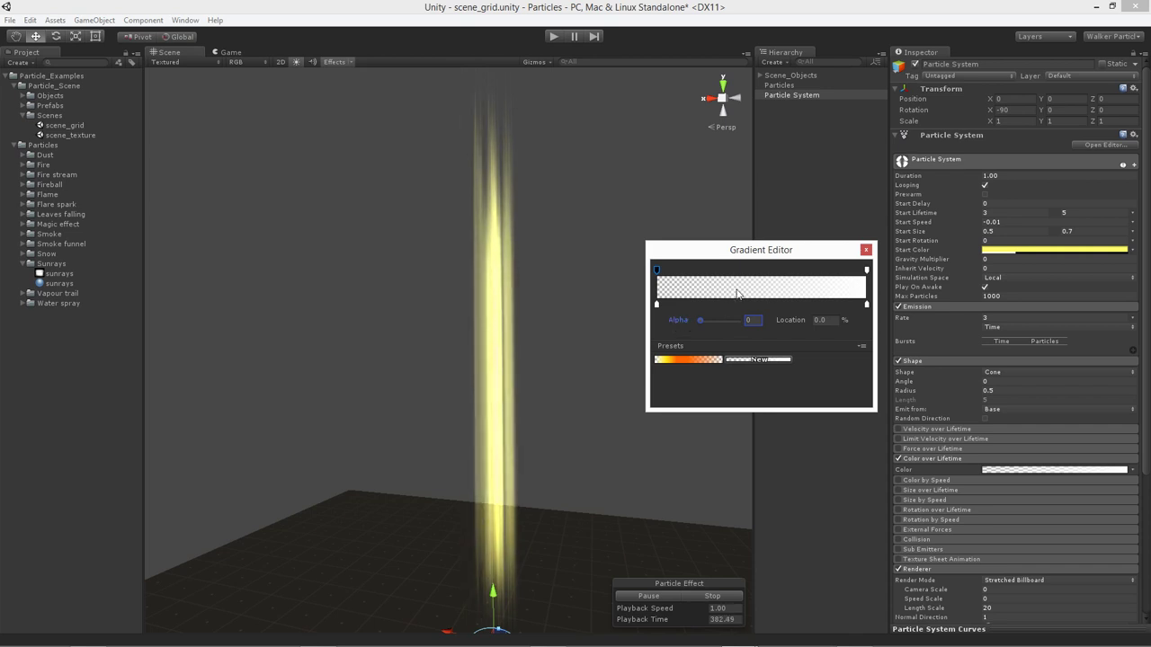
{"action": "left_click", "coordinate": [866, 270]}
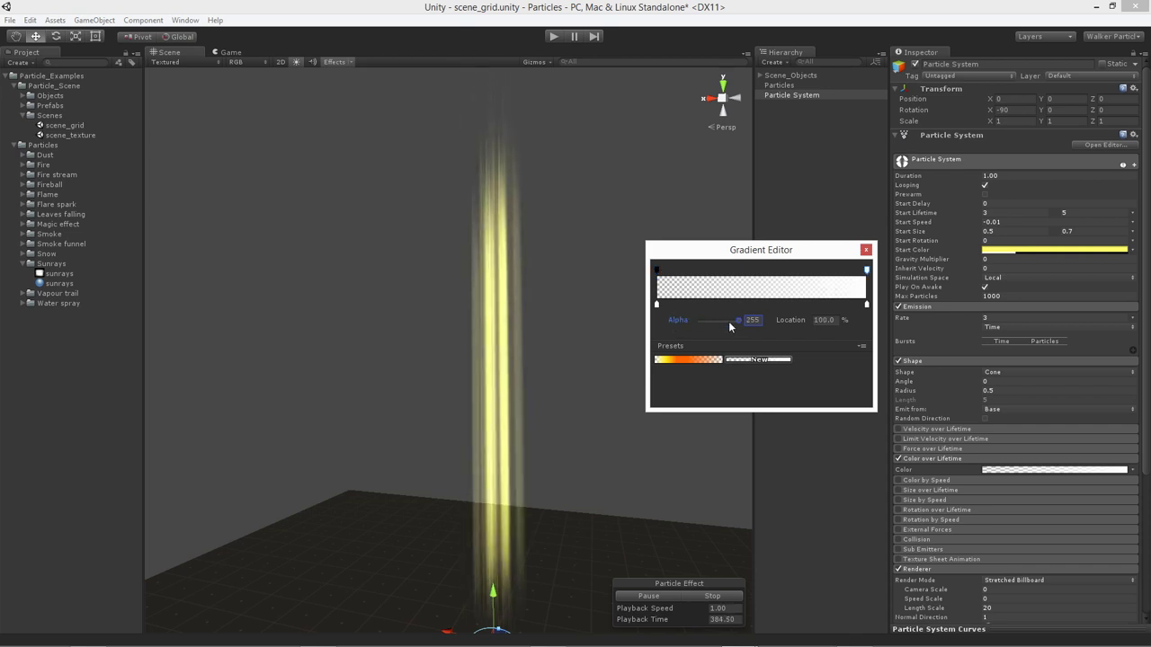
{"action": "left_click_drag", "start_coordinate": [738, 321], "coordinate": [676, 326]}
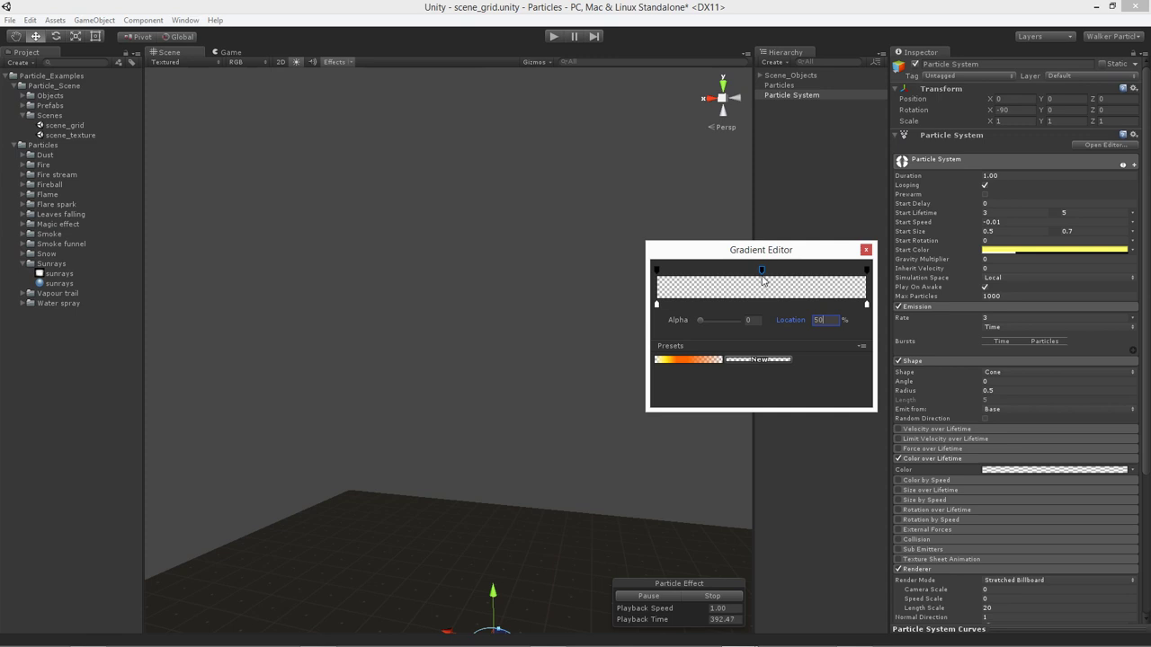
- Add a gradient alpha key at location 50 with alpha 255
{"action": "key", "text": "Tab"}
{"action": "left_click_drag", "start_coordinate": [701, 320], "coordinate": [739, 325]}
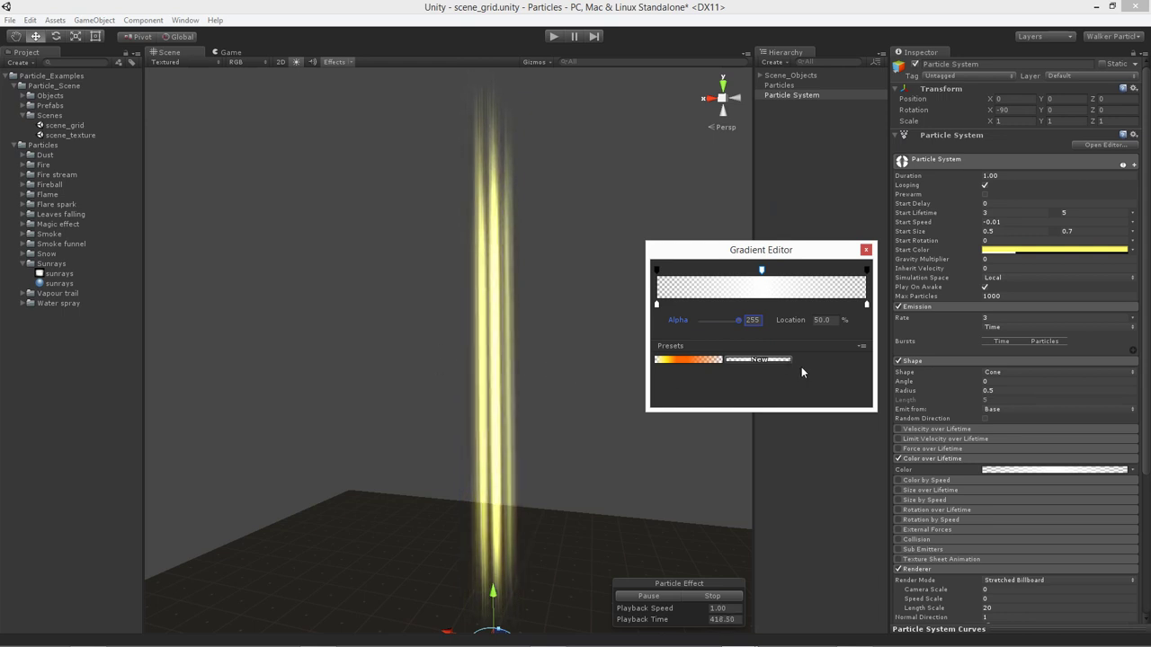
{"action": "left_click_drag", "start_coordinate": [809, 257], "coordinate": [789, 261]}
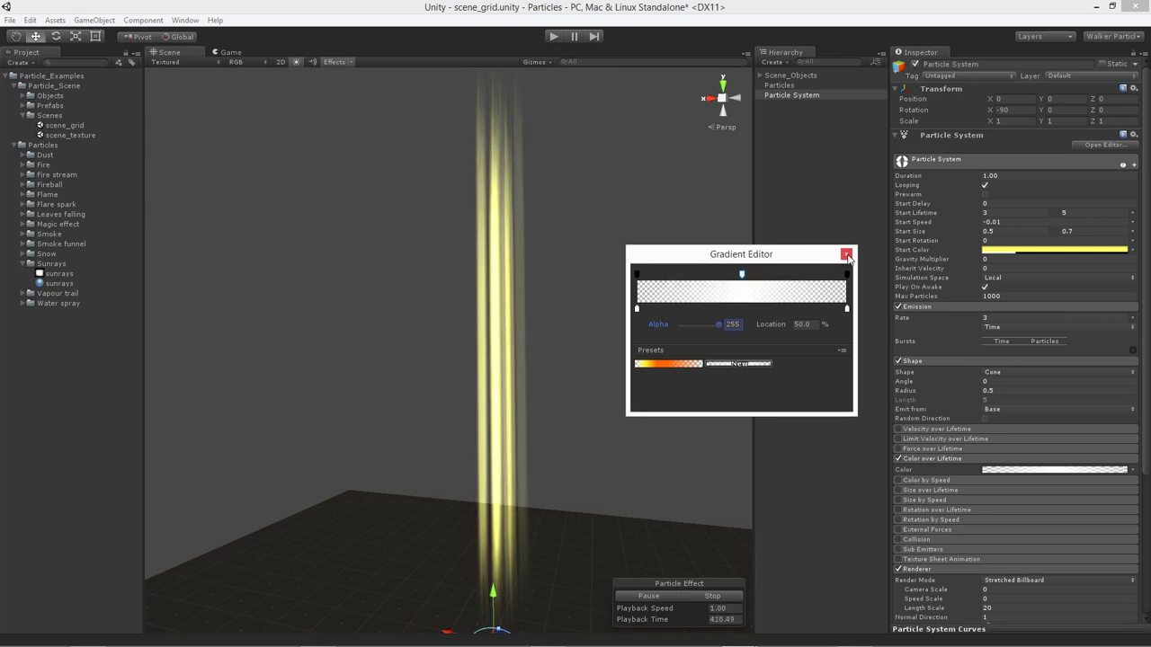
{"action": "left_click", "coordinate": [845, 255]}
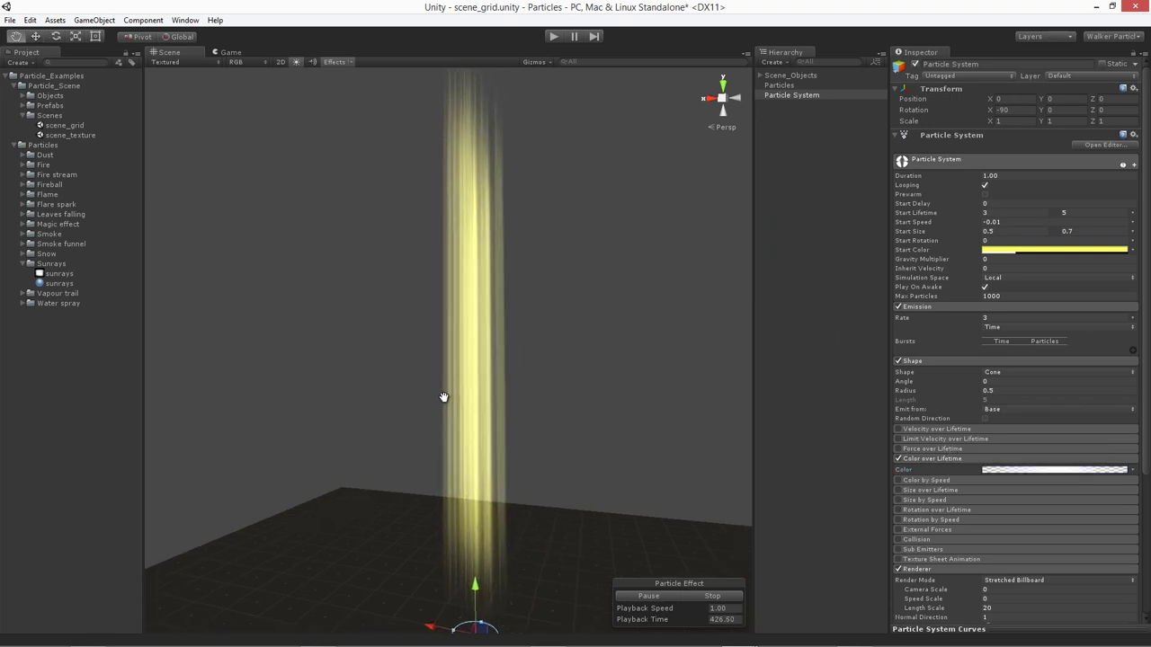
- Enable Size over Lifetime and bring up its Size curve in Particle System Curves
{"action": "left_click_drag", "start_coordinate": [447, 403], "coordinate": [386, 401], "text": "alt"}
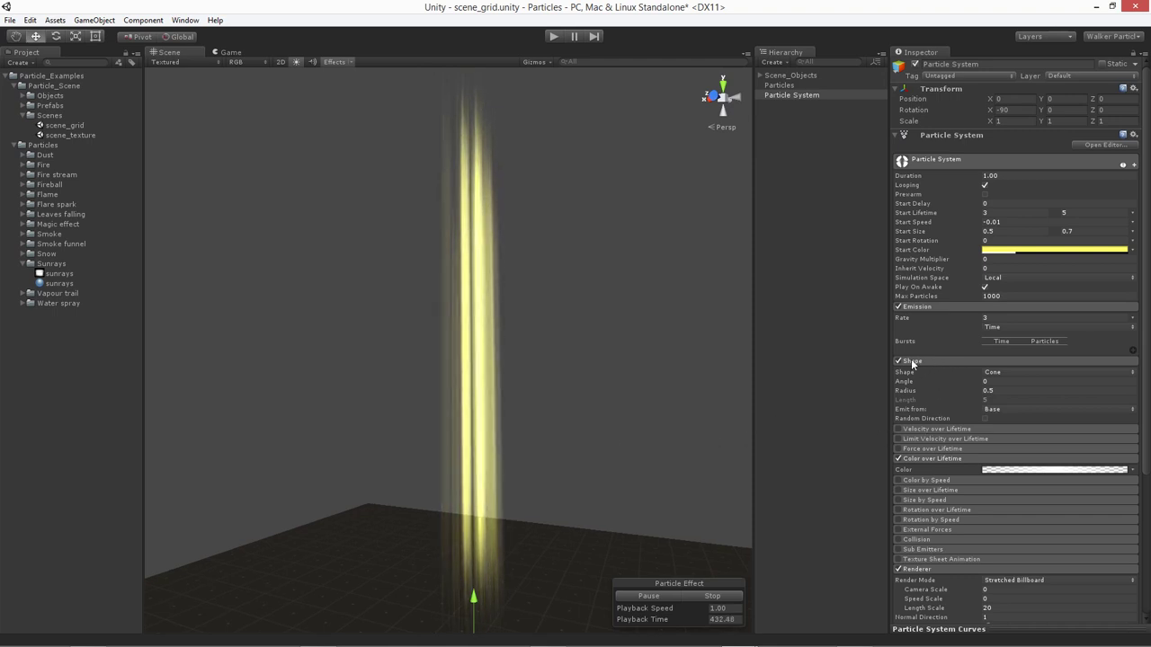
{"action": "left_click", "coordinate": [919, 491]}
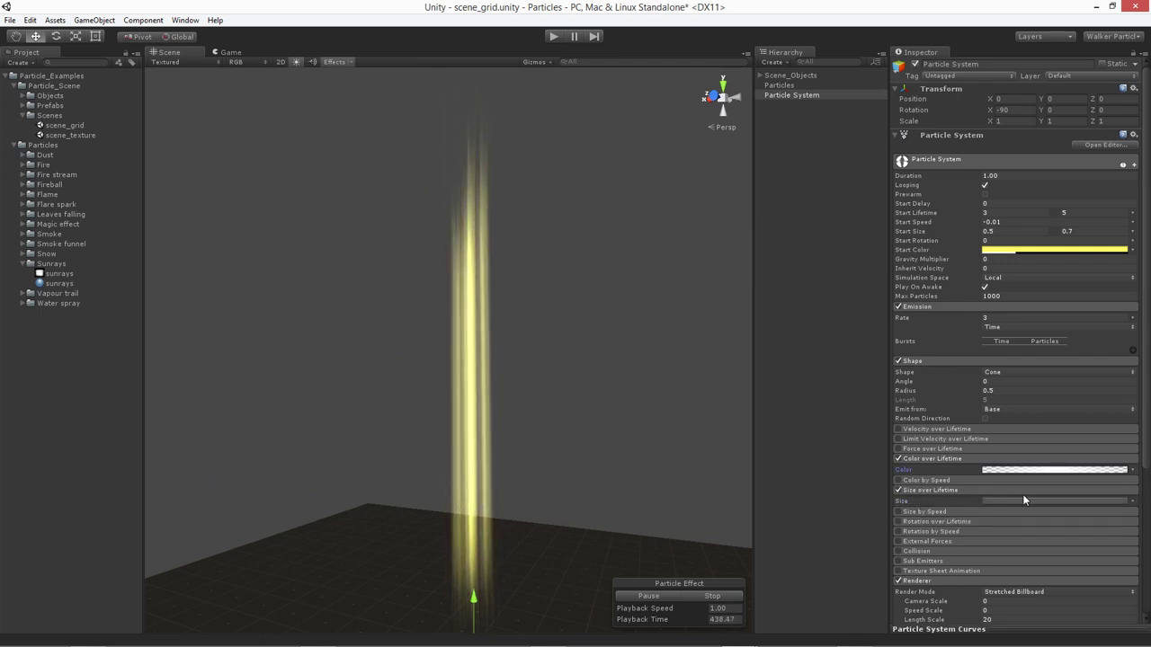
{"action": "left_click", "coordinate": [497, 360]}
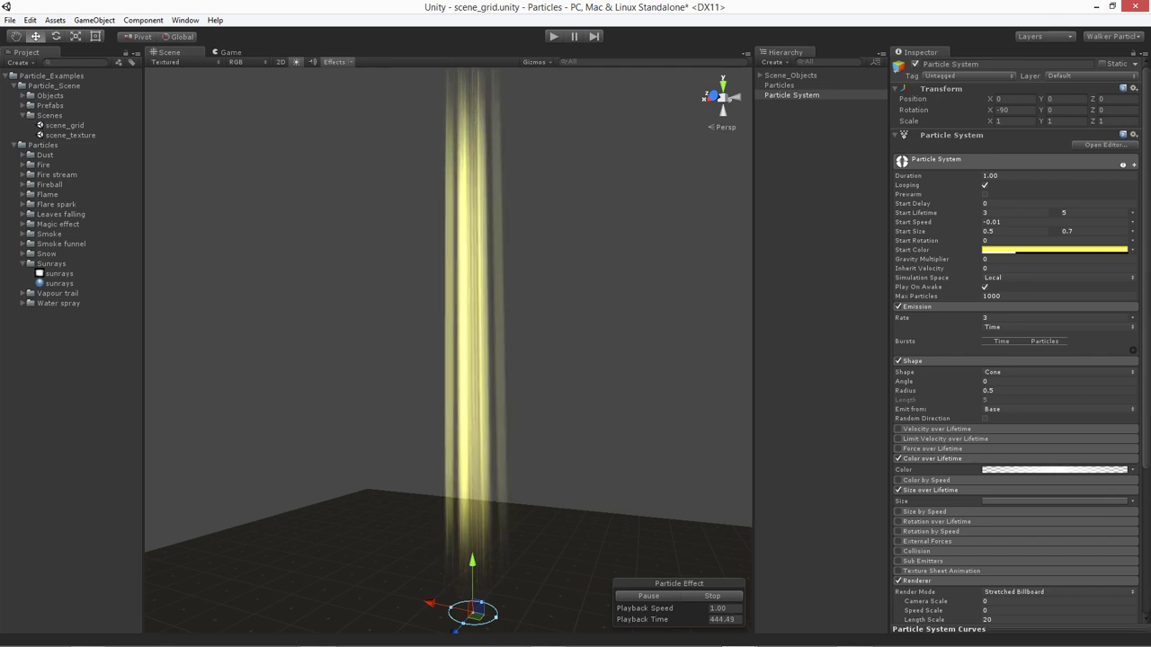
{"action": "left_click", "coordinate": [1024, 499]}
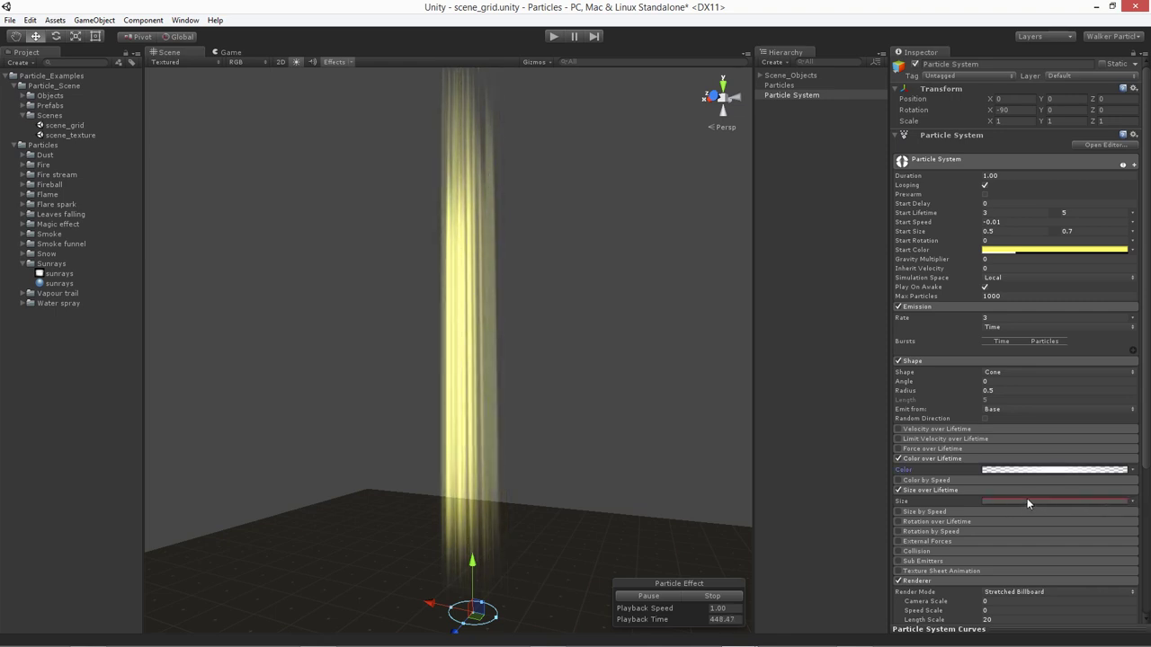
{"action": "scroll", "coordinate": [959, 518], "scroll_direction": "down", "scroll_amount": 5}
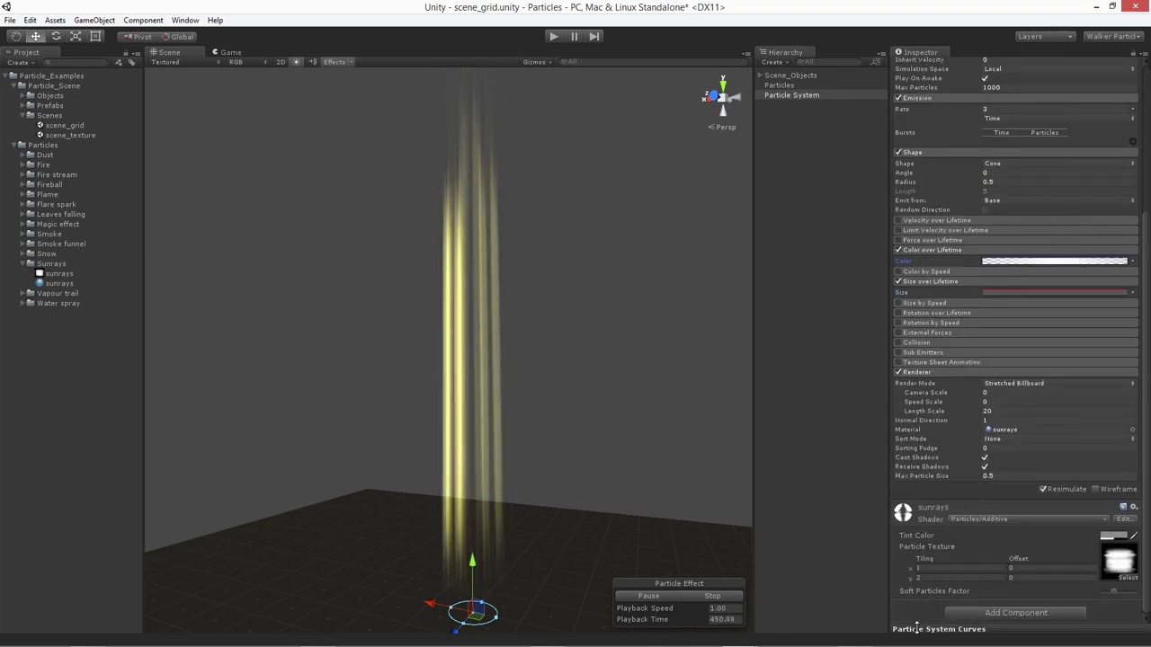
{"action": "left_click_drag", "start_coordinate": [917, 628], "coordinate": [921, 458]}
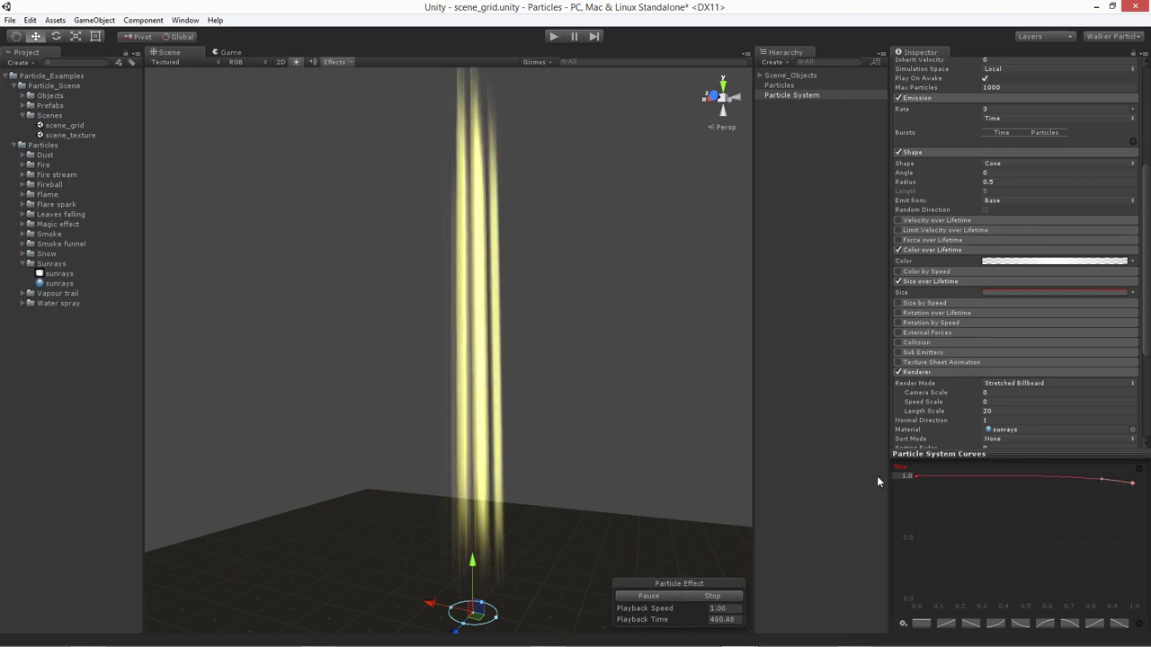
- Drag the Size curve's end key to just below 1.0
{"action": "mouse_move", "coordinate": [1132, 485]}
{"action": "left_click_drag", "start_coordinate": [1133, 485], "coordinate": [1131, 607]}
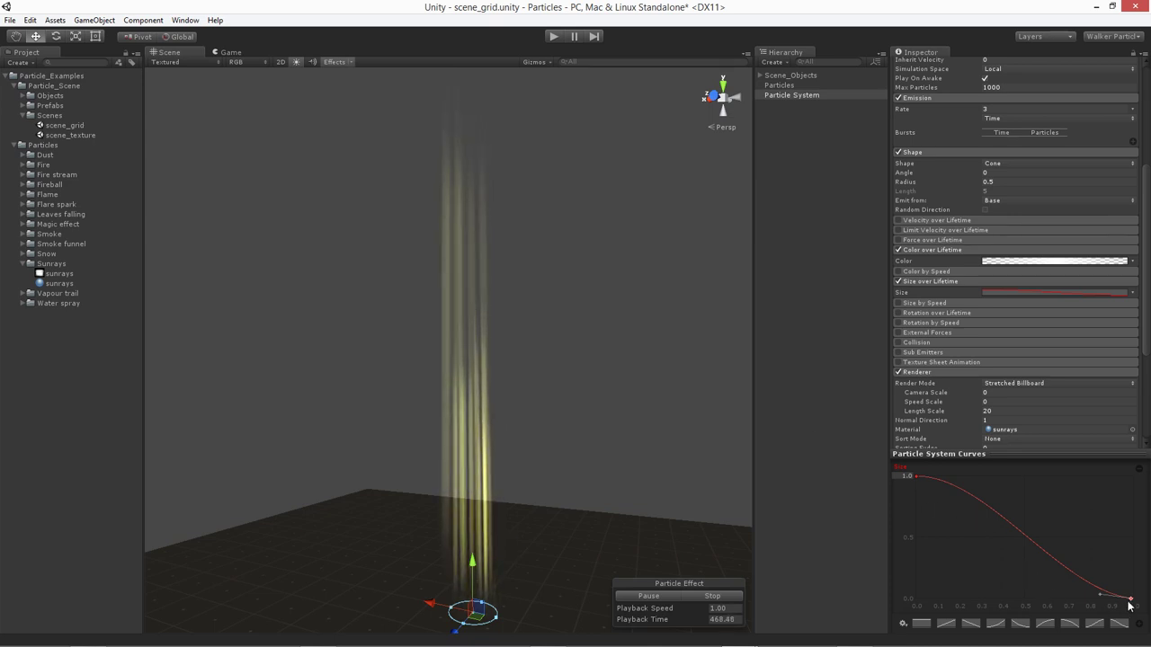
{"action": "left_click_drag", "start_coordinate": [1131, 598], "coordinate": [1137, 487]}
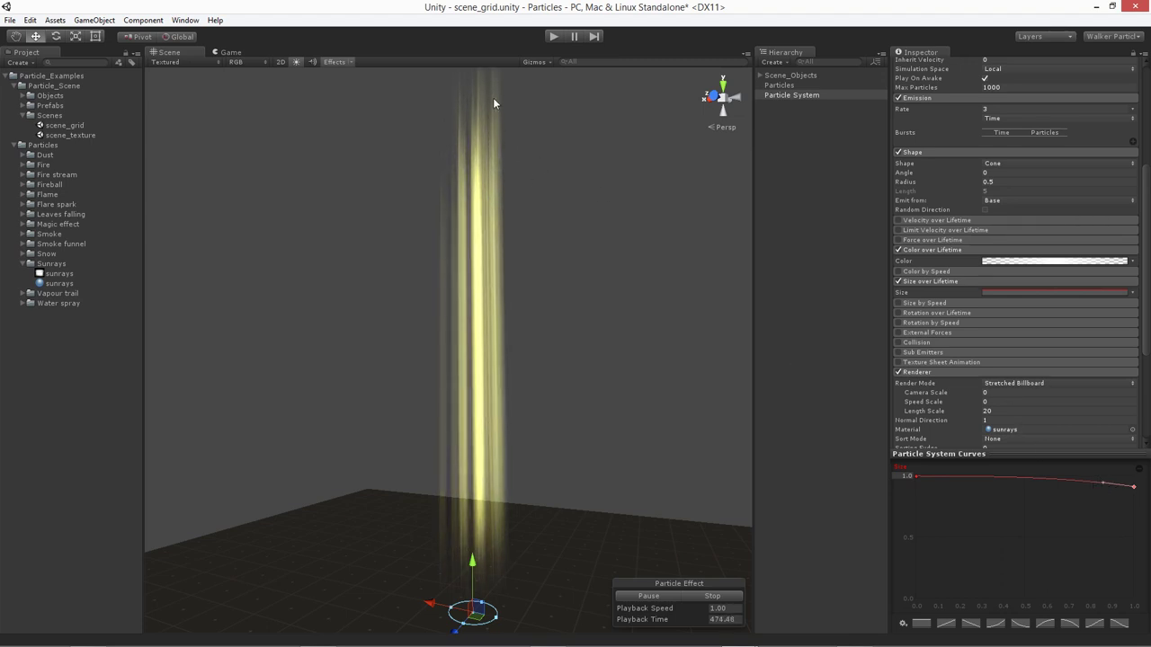
{"action": "middle_click_drag", "start_coordinate": [519, 363], "coordinate": [532, 414]}
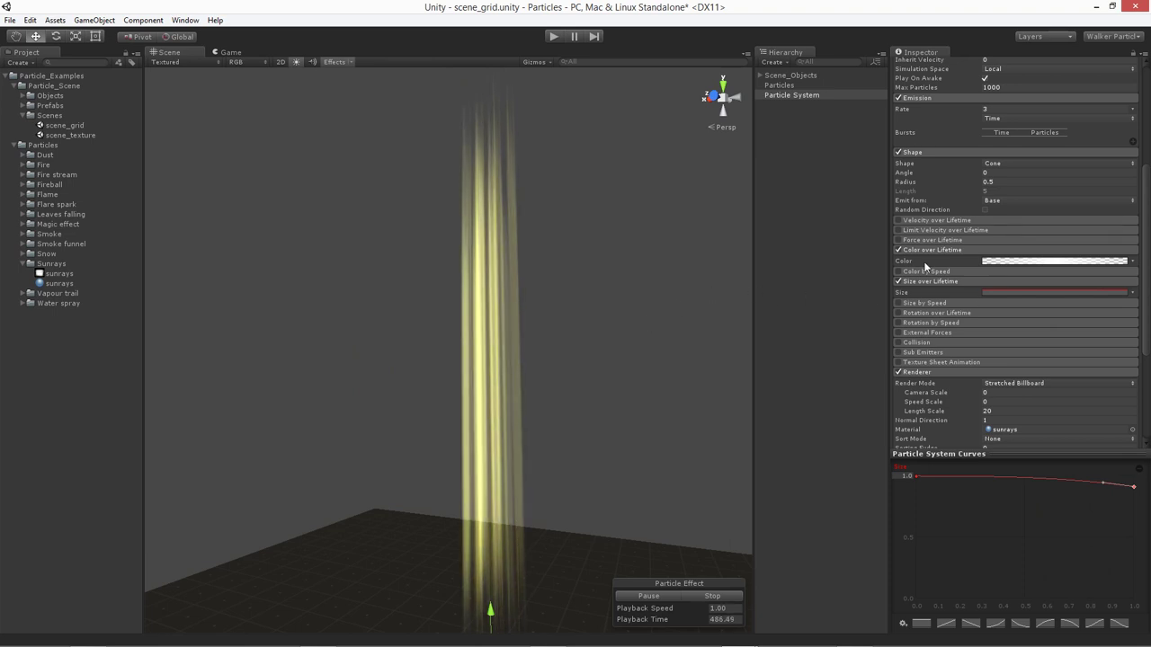
- Collapse the Particle System Curves graph and orbit around the yellow beam column
{"action": "left_click", "coordinate": [947, 456]}
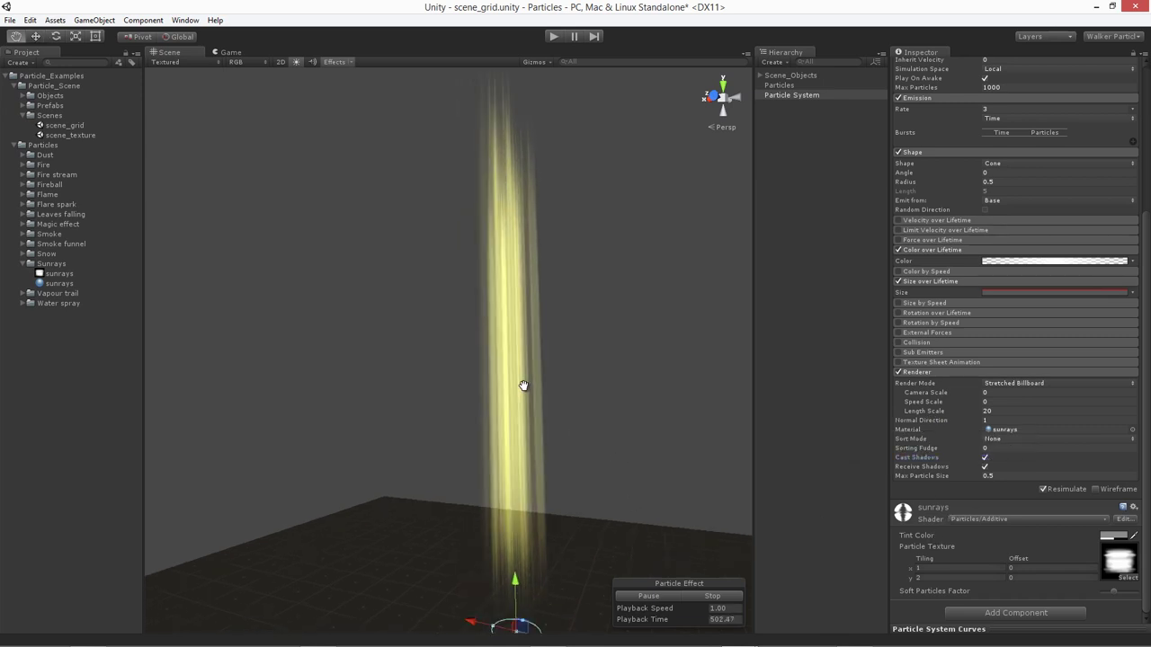
{"action": "left_click_drag", "start_coordinate": [512, 408], "coordinate": [432, 346], "text": "alt"}
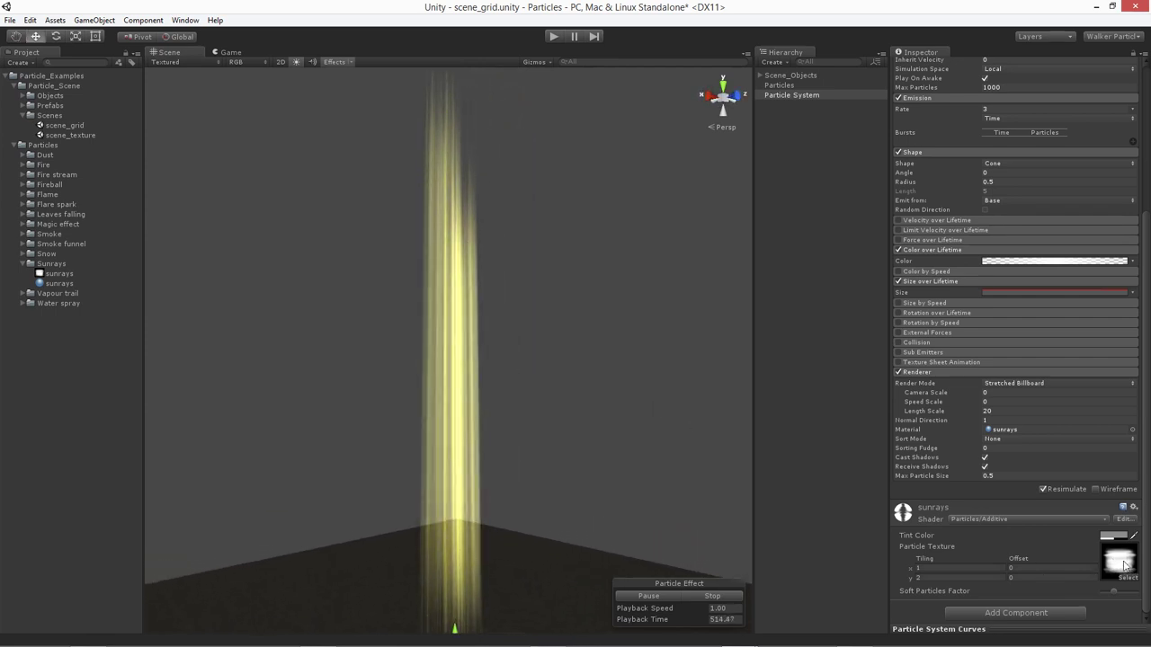
{"action": "mouse_move", "coordinate": [440, 385]}
{"action": "left_mouse_down", "text": "alt"}
{"action": "mouse_move", "coordinate": [437, 352]}
{"action": "mouse_move", "coordinate": [455, 368]}
{"action": "left_mouse_up", "text": "alt"}
{"action": "scroll", "coordinate": [456, 367], "scroll_direction": "down", "scroll_amount": 3}
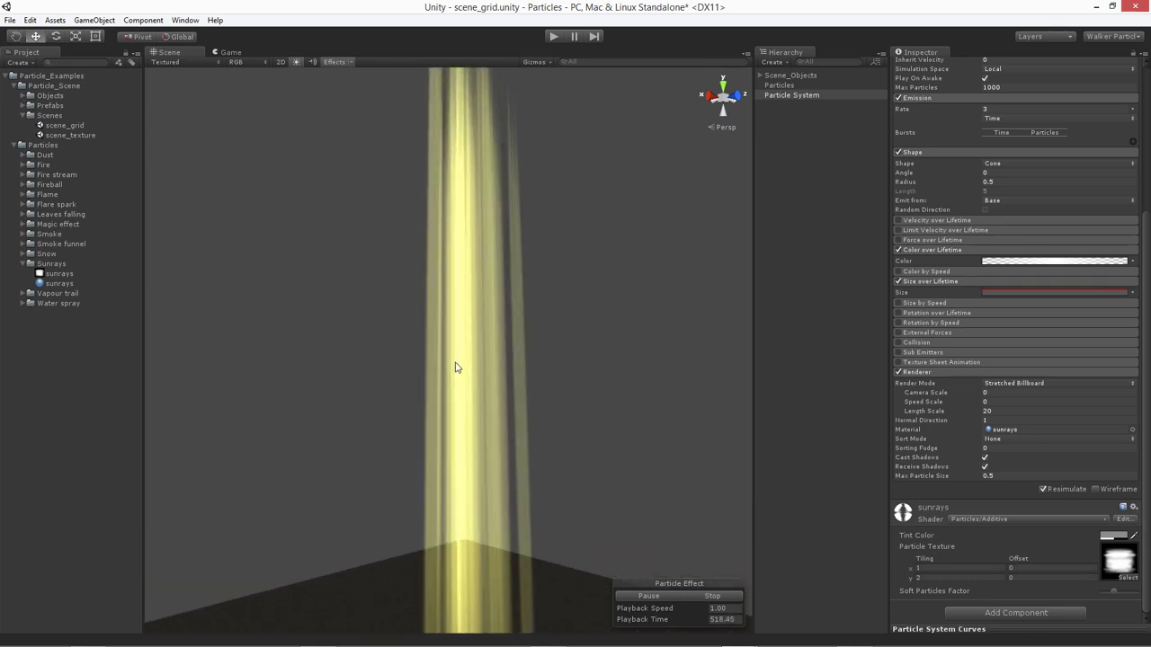
{"action": "left_click_drag", "start_coordinate": [470, 393], "coordinate": [430, 410], "text": "alt"}
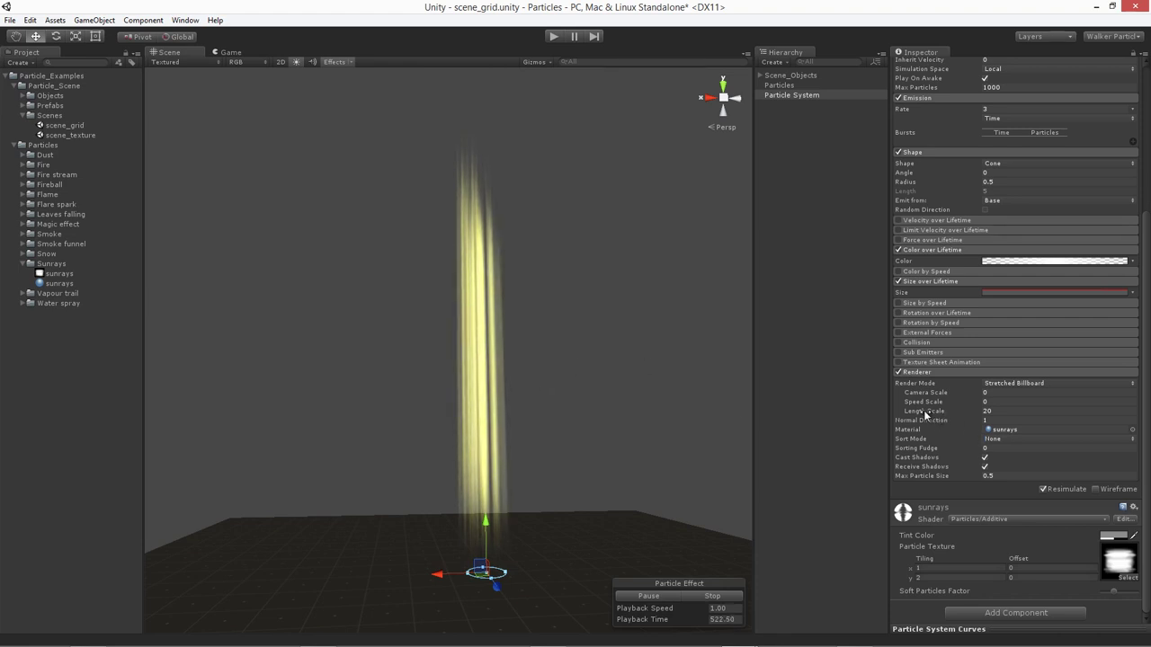
{"action": "left_click_drag", "start_coordinate": [927, 409], "coordinate": [888, 426]}
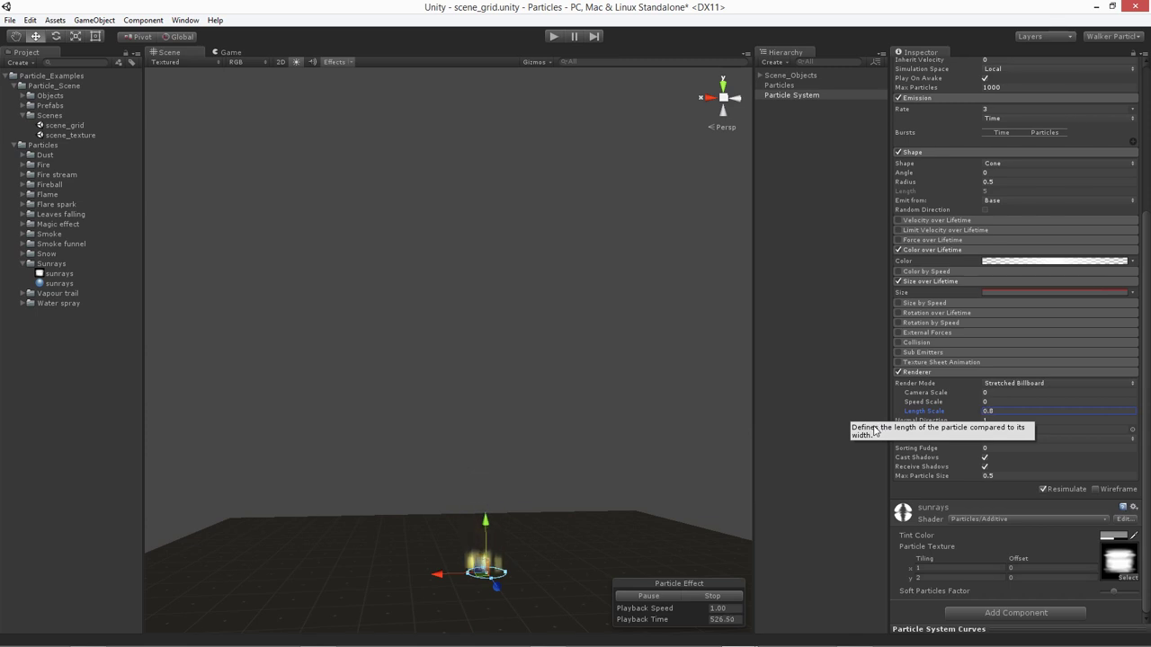
{"action": "left_click_drag", "start_coordinate": [874, 431], "coordinate": [957, 437]}
{"action": "left_click_drag", "start_coordinate": [552, 223], "coordinate": [436, 381], "text": "alt"}
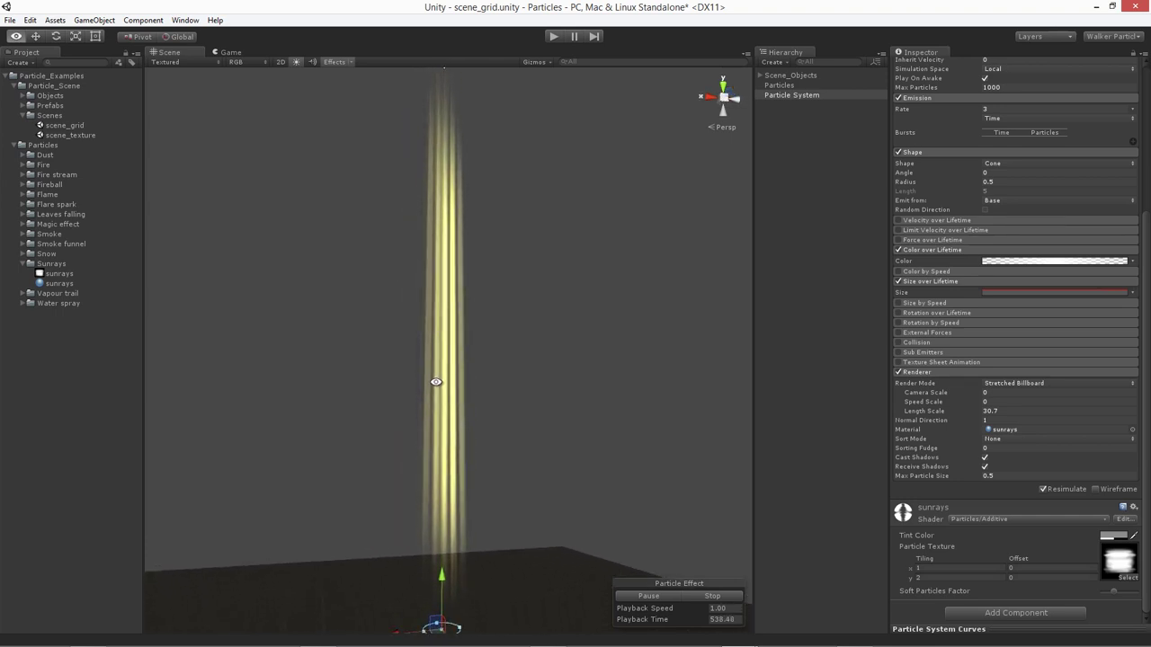
{"action": "left_click_drag", "start_coordinate": [430, 515], "coordinate": [459, 513], "text": "alt"}
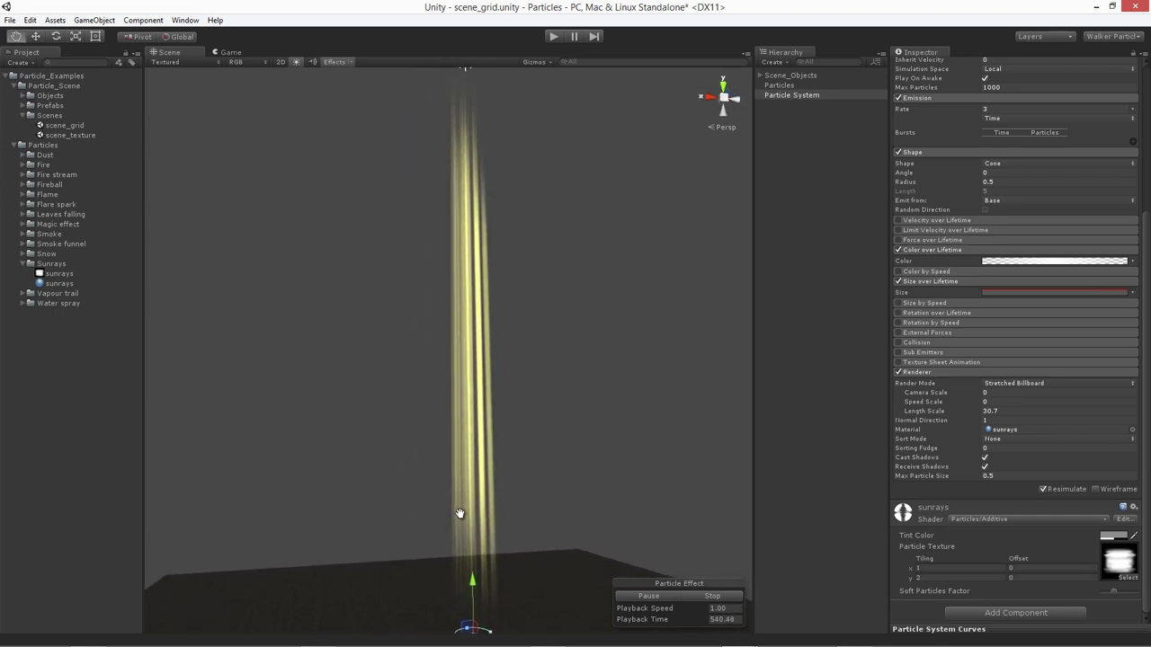
{"action": "left_click", "coordinate": [1009, 410]}
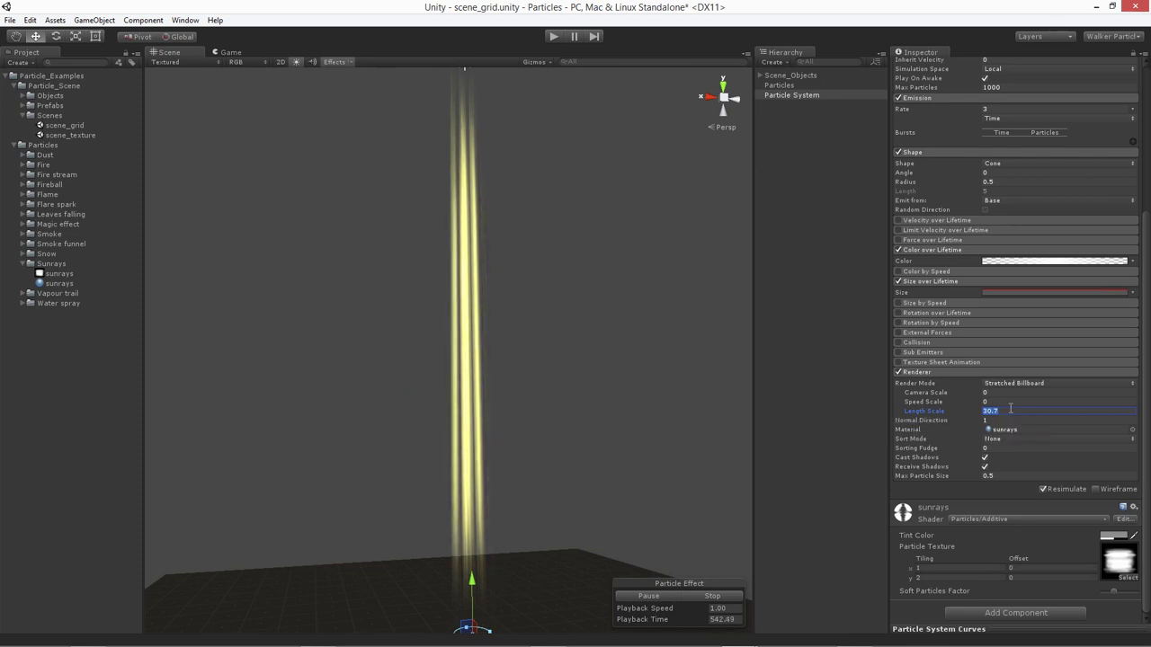
{"action": "type", "text": "20"}
{"action": "left_click_drag", "start_coordinate": [532, 460], "coordinate": [620, 454], "text": "alt"}
{"action": "left_click", "coordinate": [803, 95]}
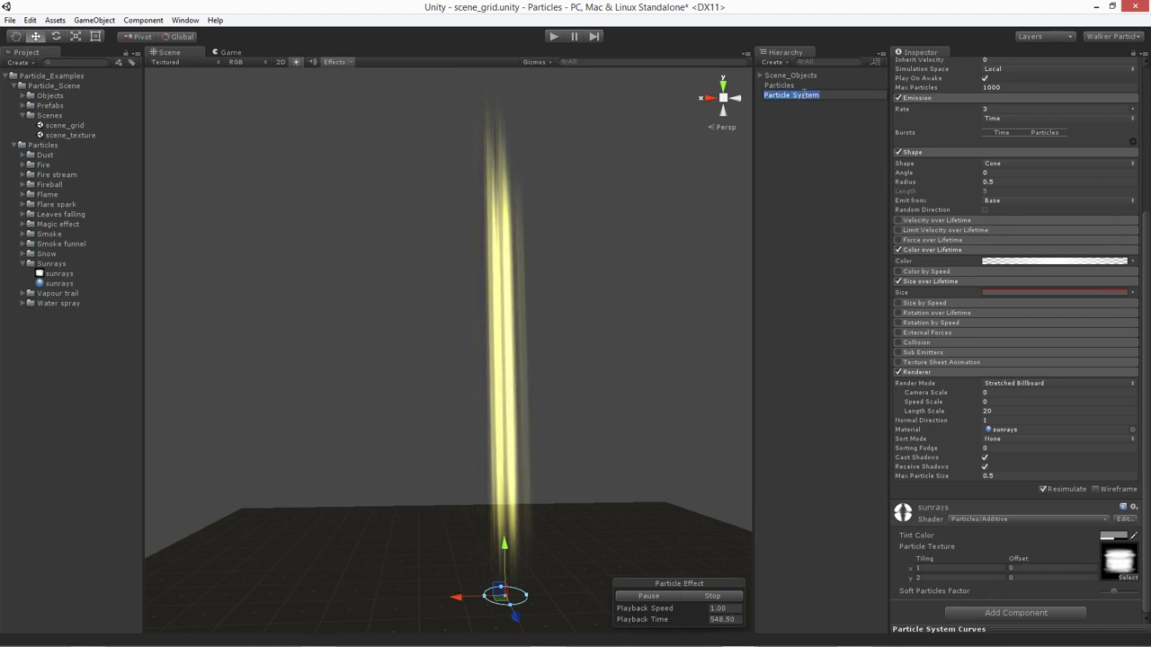
- Rename the Particle System to 'sunrays' in the Hierarchy
{"action": "type", "text": "su"}
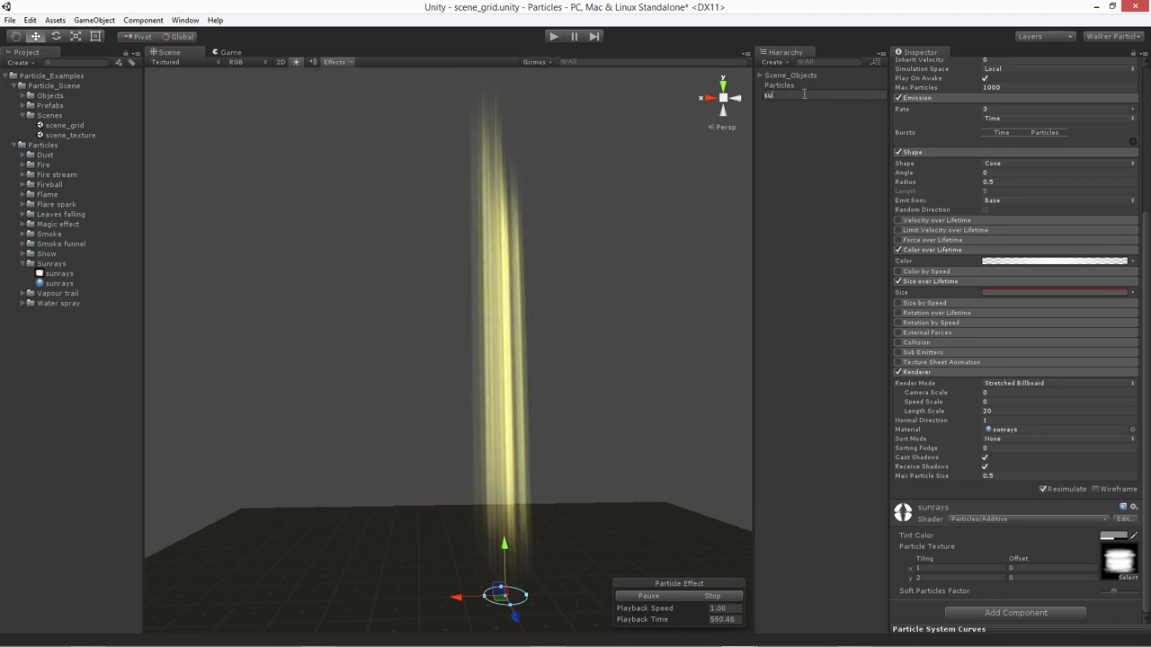
{"action": "type", "text": "nrays"}
{"action": "key", "text": "Return"}
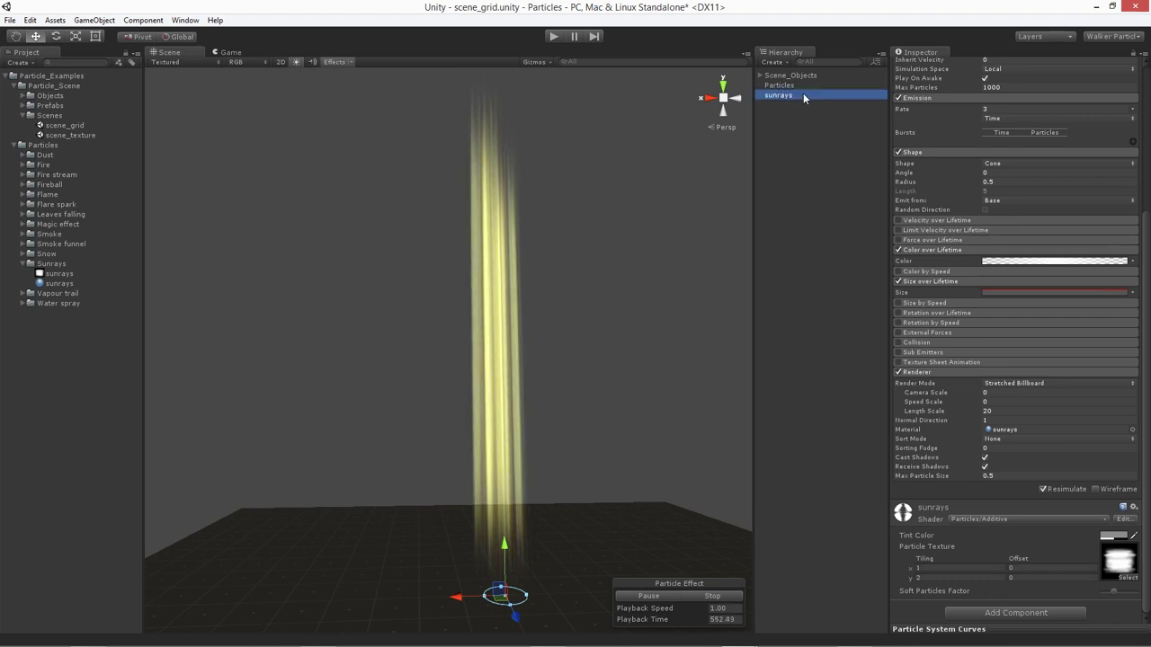
{"action": "scroll", "coordinate": [943, 191], "scroll_direction": "up", "scroll_amount": 5}
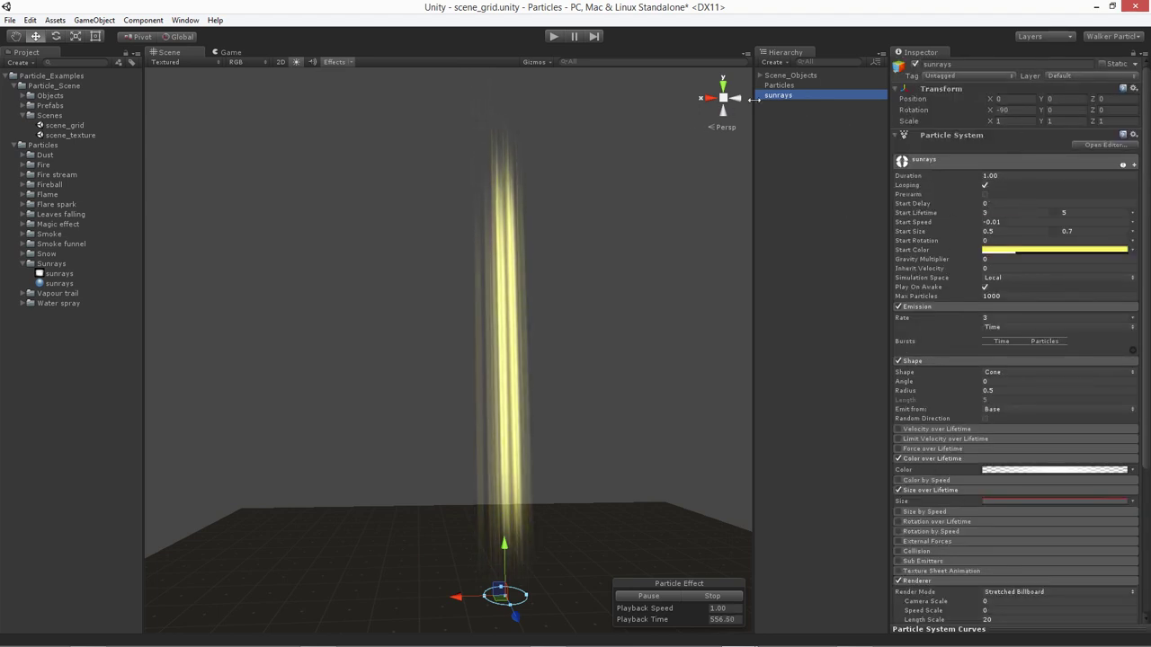
- Save sunrays as a prefab in the Project's Sunrays folder
{"action": "left_click_drag", "start_coordinate": [790, 101], "coordinate": [74, 271]}
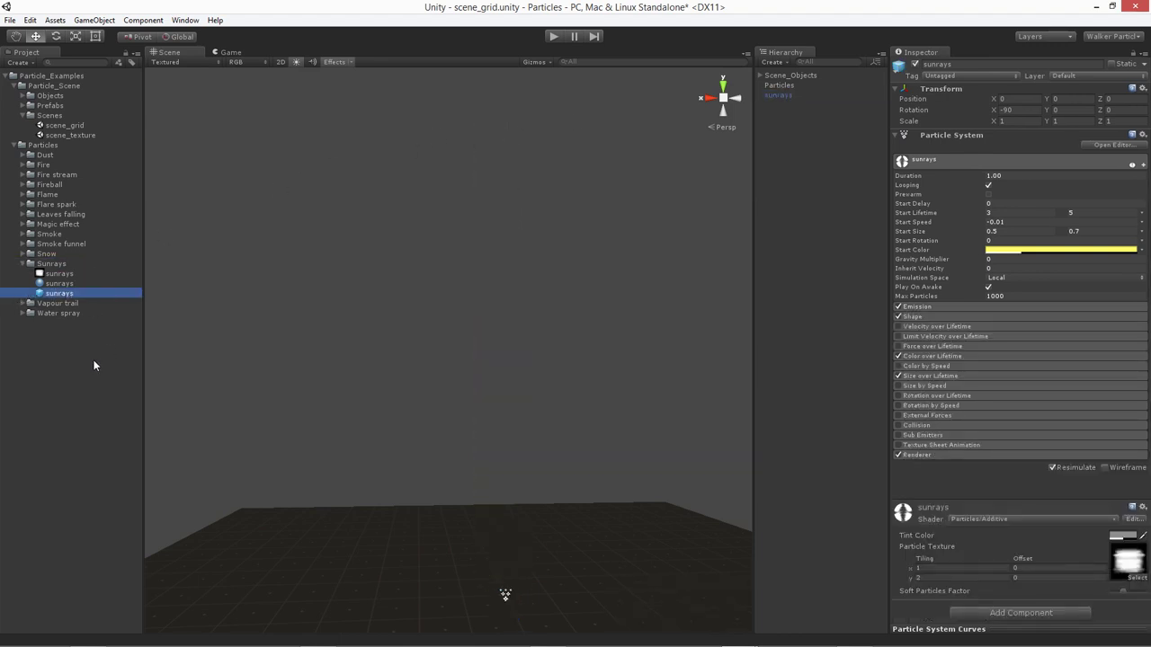
{"action": "left_click", "coordinate": [784, 96]}
{"action": "left_click_drag", "start_coordinate": [503, 342], "coordinate": [338, 363], "text": "alt"}
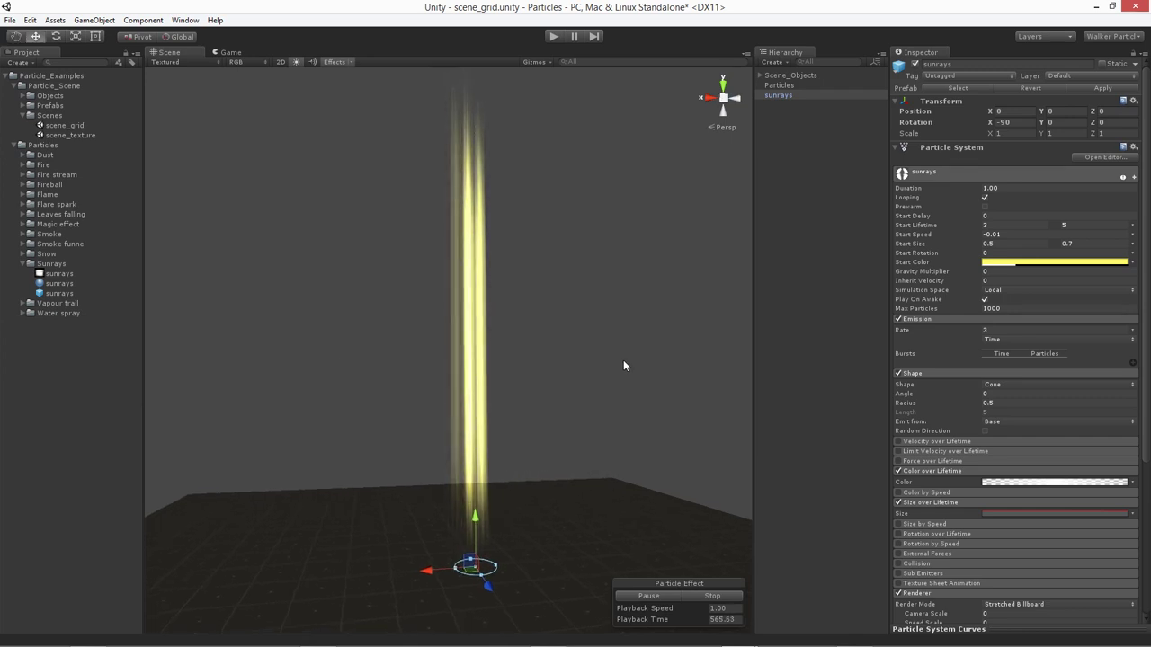
{"action": "left_click_drag", "start_coordinate": [514, 309], "coordinate": [624, 321], "text": "alt"}
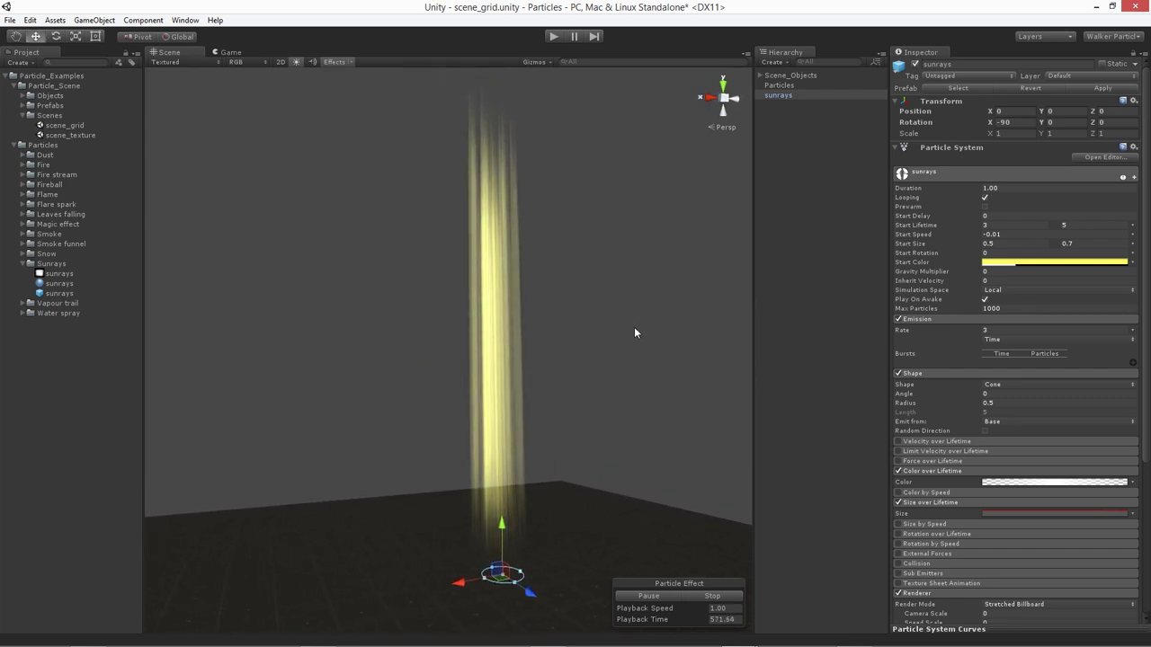